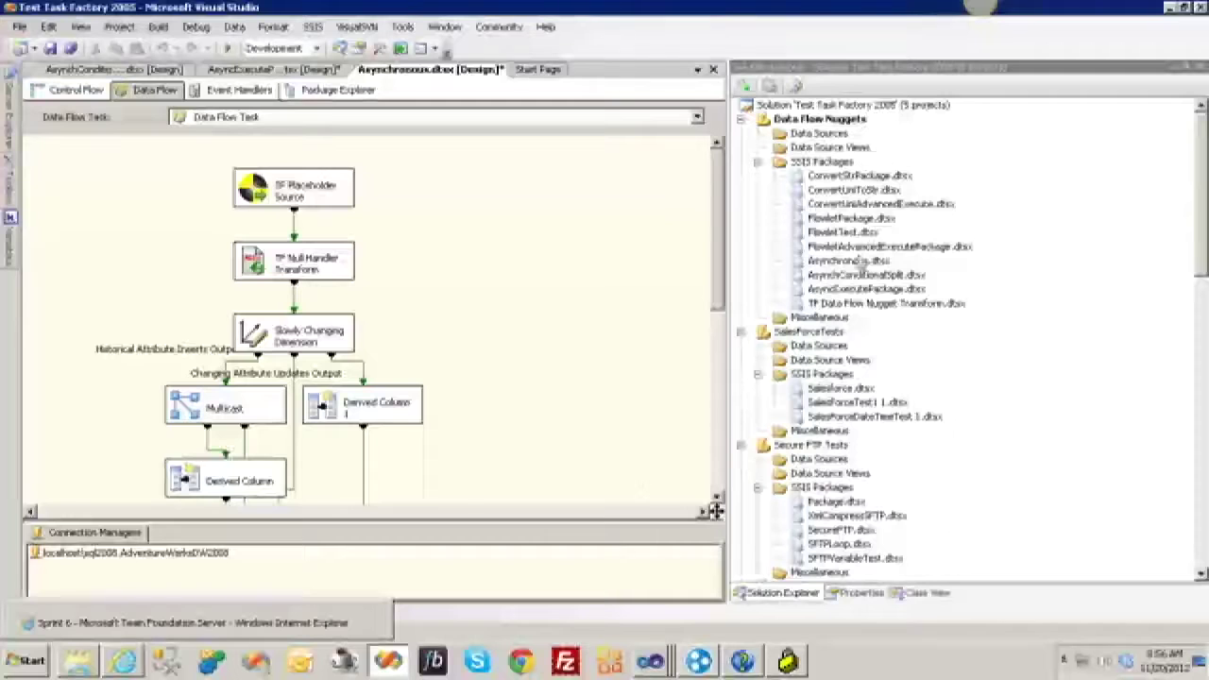
Open FlowletPackage.dtsx, look over its data flow with the Advanced Derived Column transform, and close the package
double_click(839, 218)
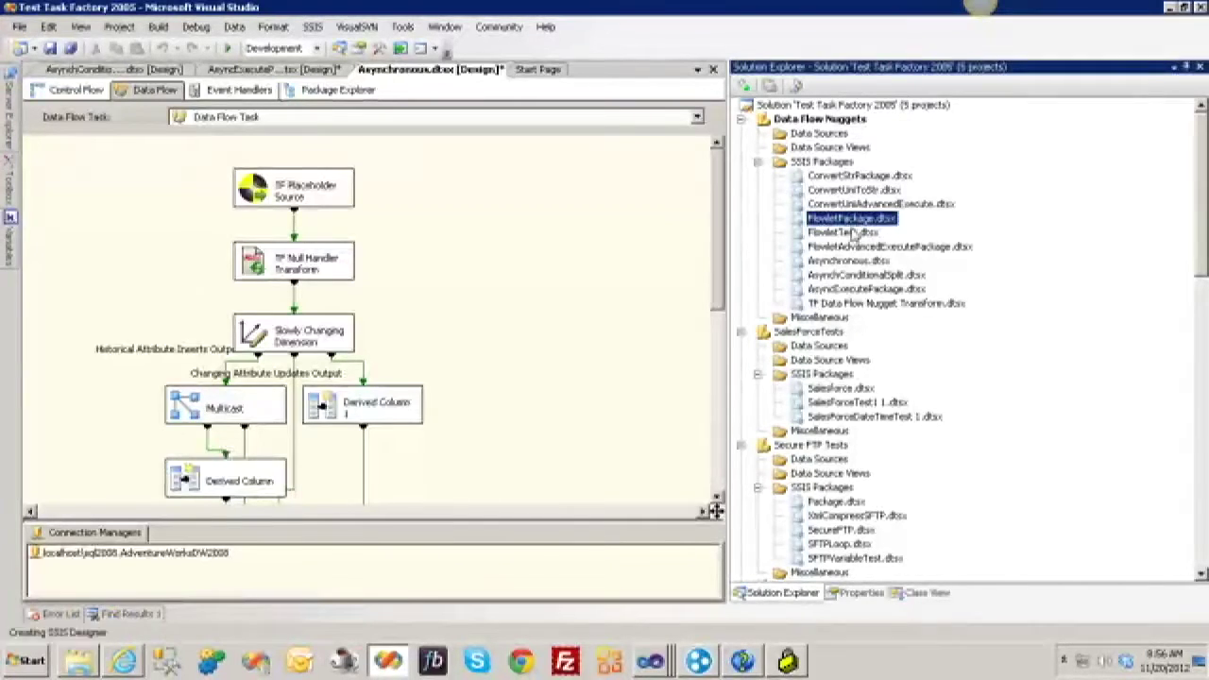
double_click(154, 160)
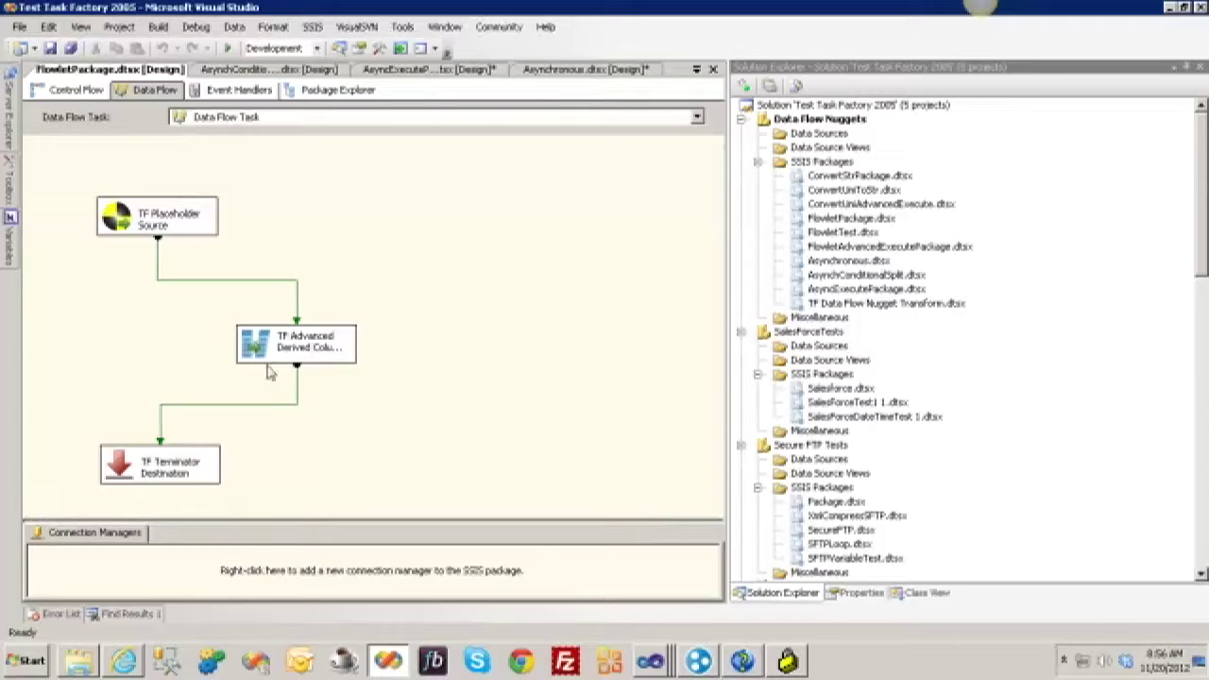
click(322, 351)
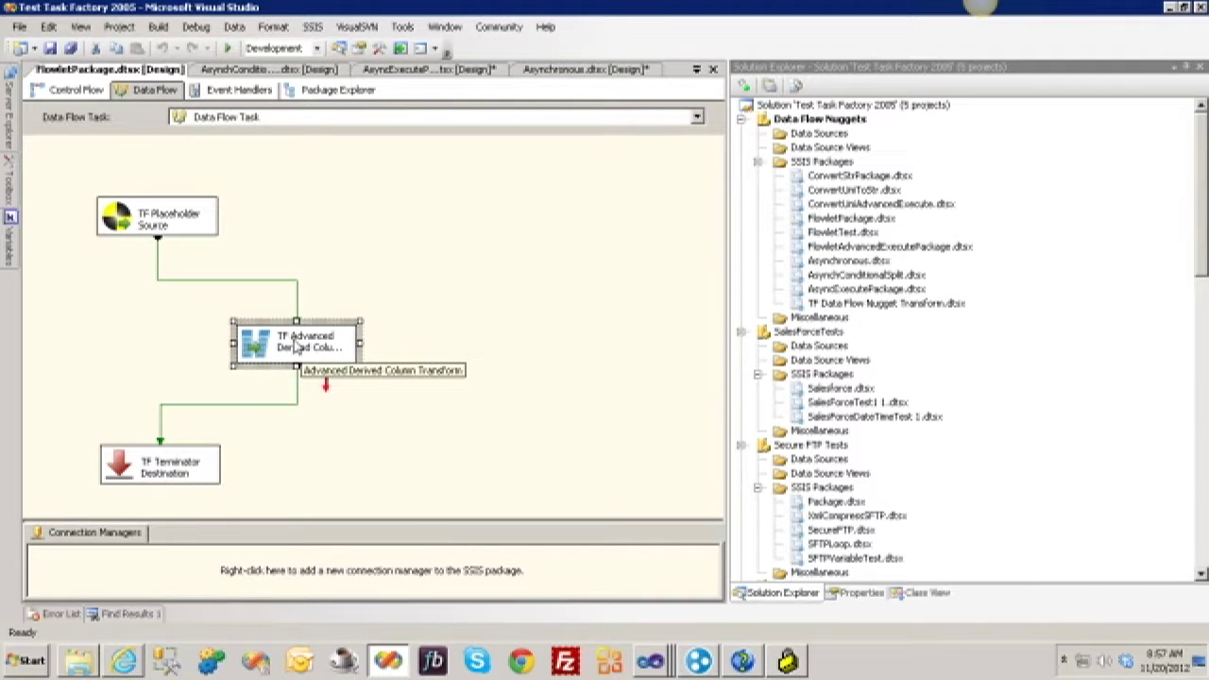
click(485, 343)
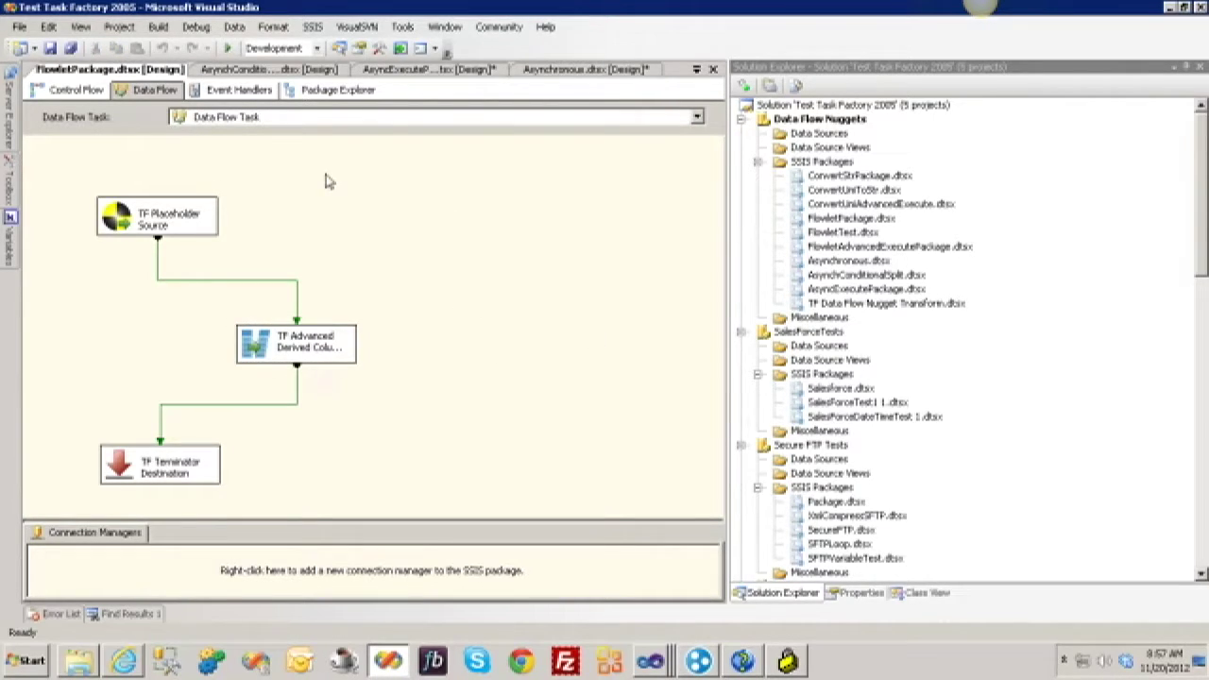
click(713, 69)
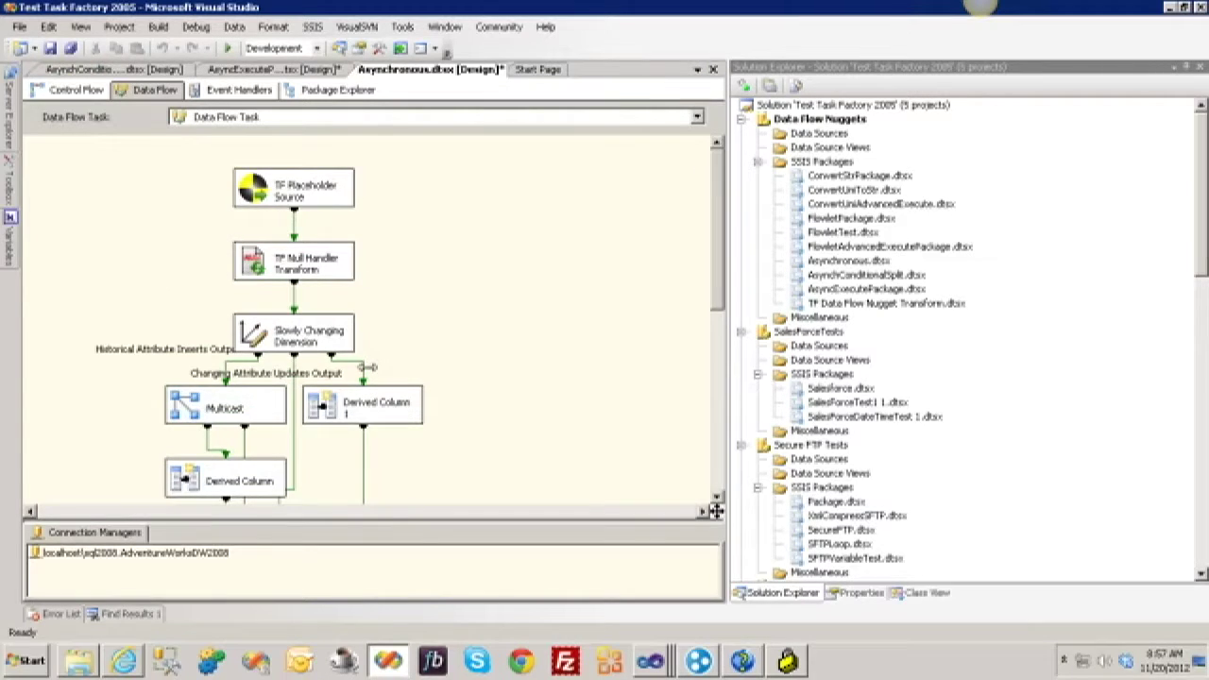
In the AsynchConditionalSplit.dtsx data flow, move the TF Data Flow Nugget Transform down, midway between the Flat File Source and the Conditional Split
click(283, 340)
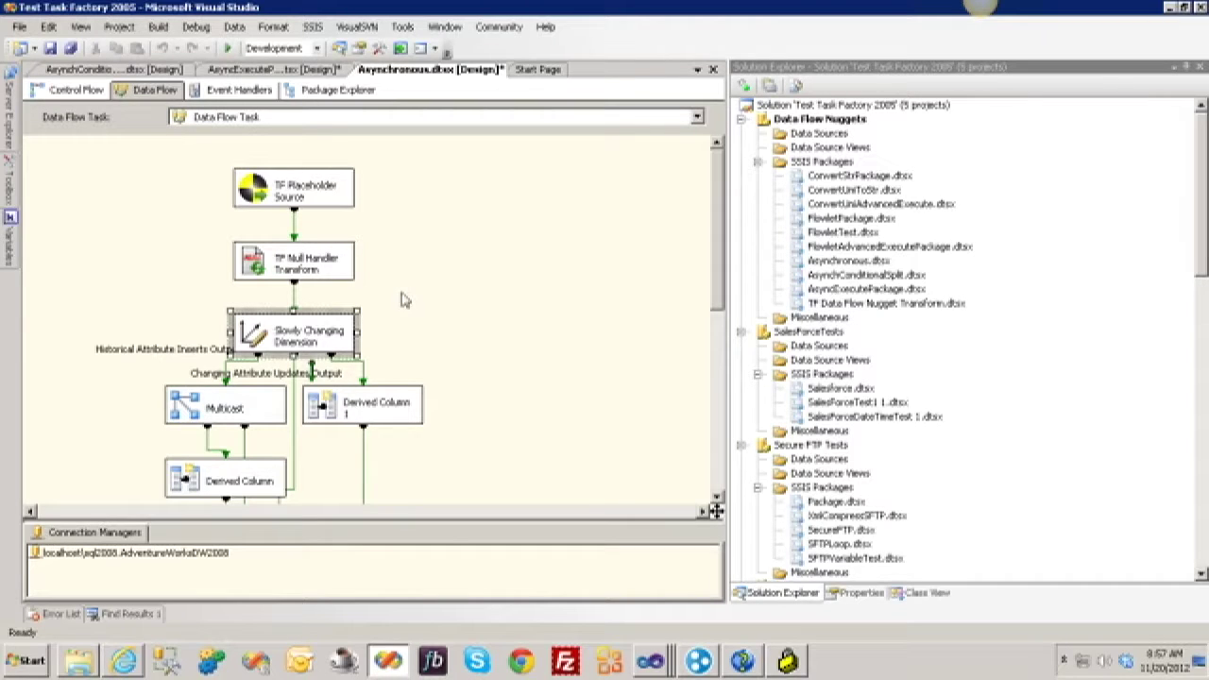
click(297, 69)
click(125, 70)
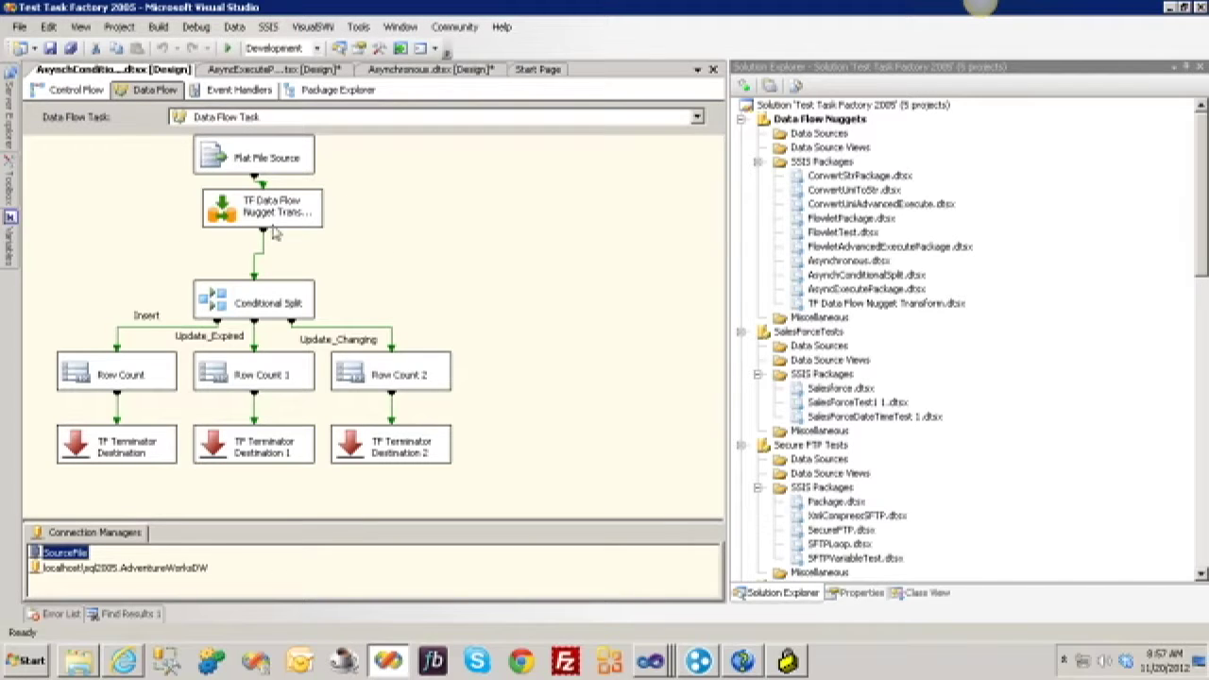
click(272, 220)
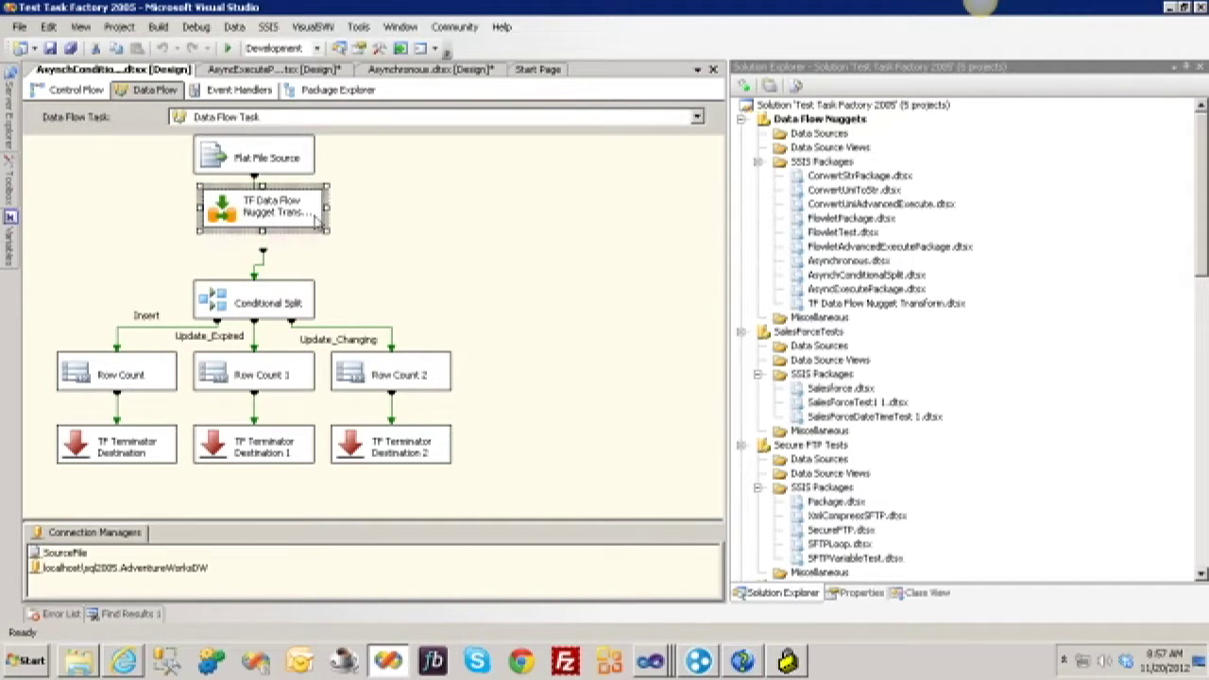
drag(266, 209, 263, 230)
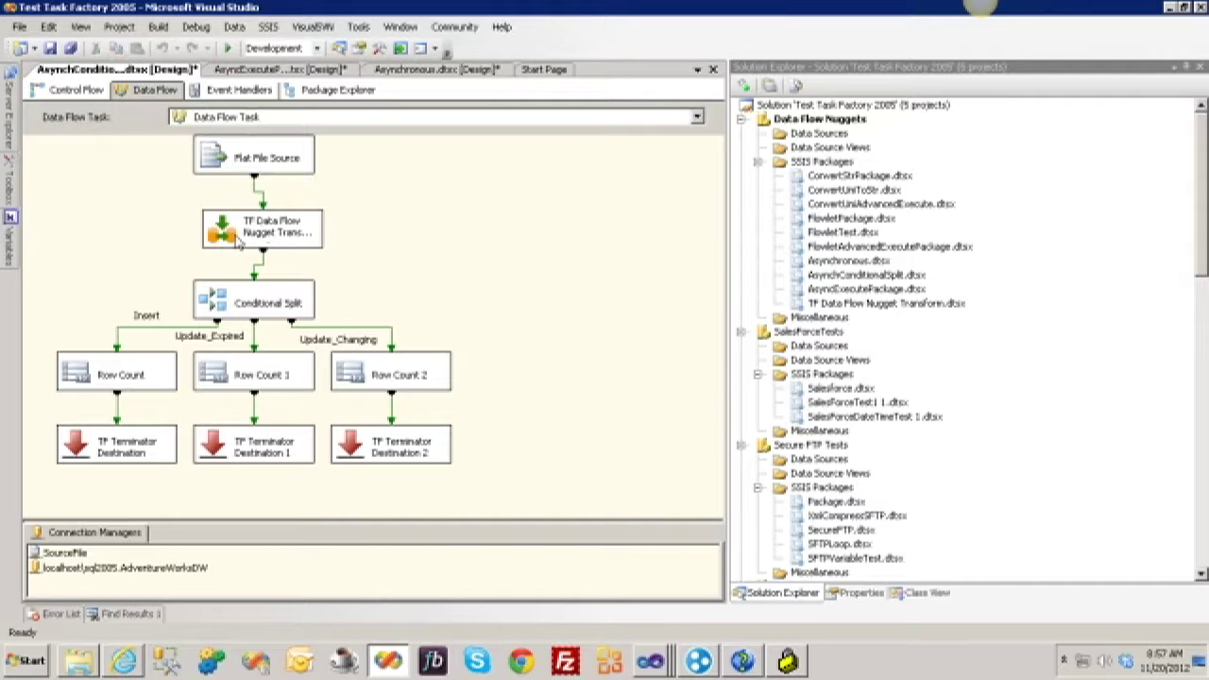
Open the TF Data Flow Nugget Transform's editor, check the chosen nugget package path, and minimize the debugpackages folder window behind it
click(227, 232)
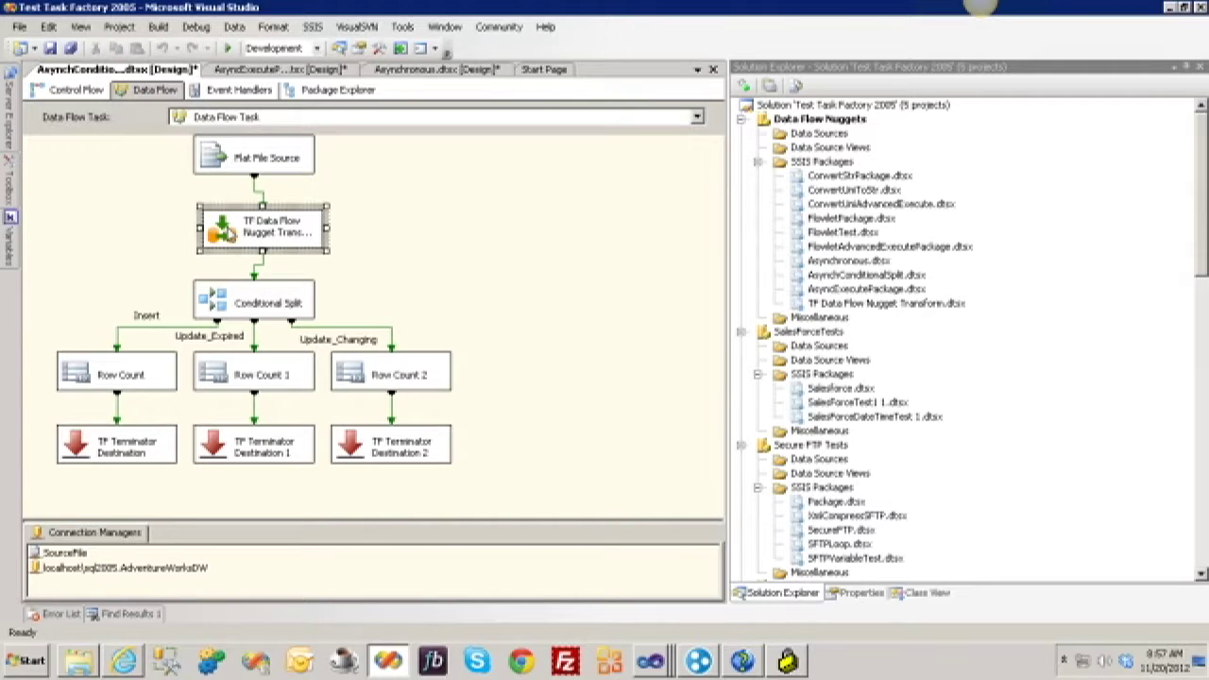
double_click(227, 232)
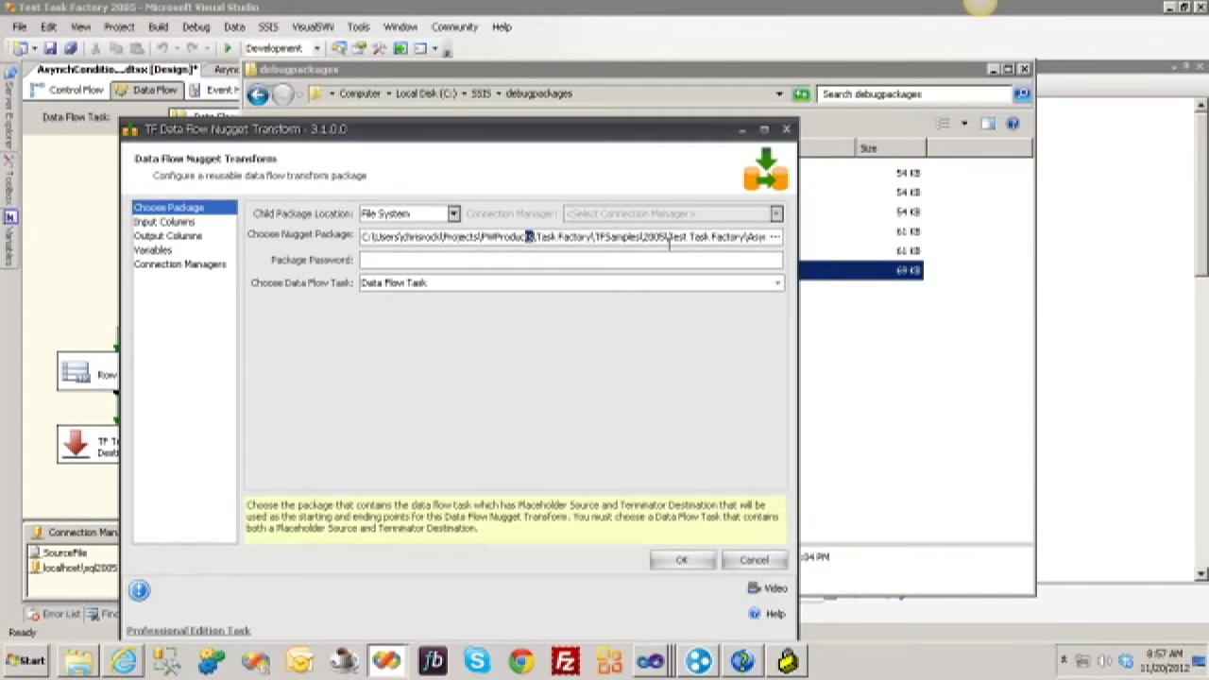
click(425, 260)
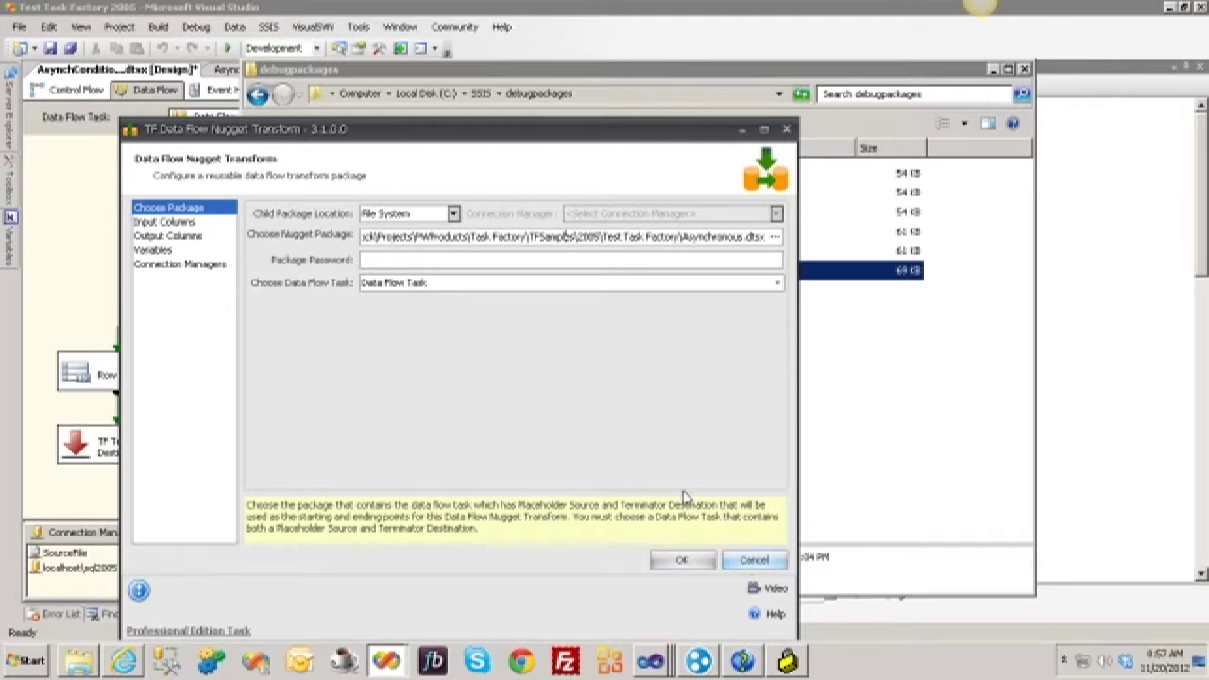
click(993, 69)
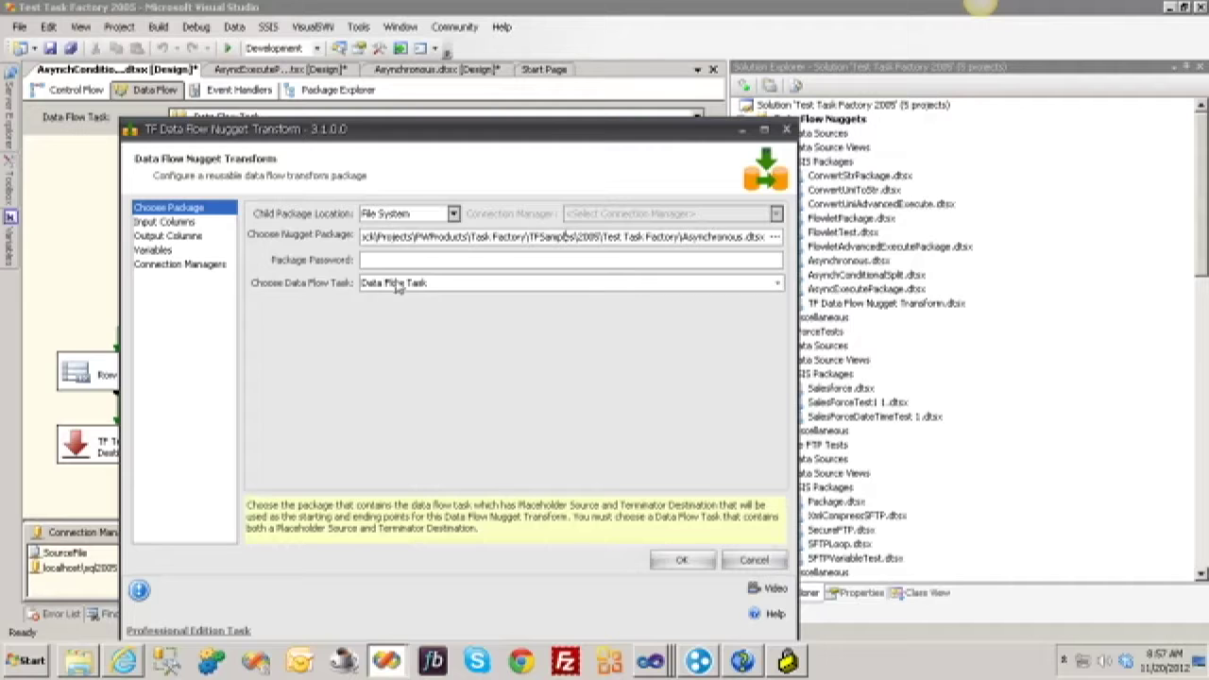
Compare the nugget transform's input column mappings with its output columns, and close the editor without saving
click(206, 222)
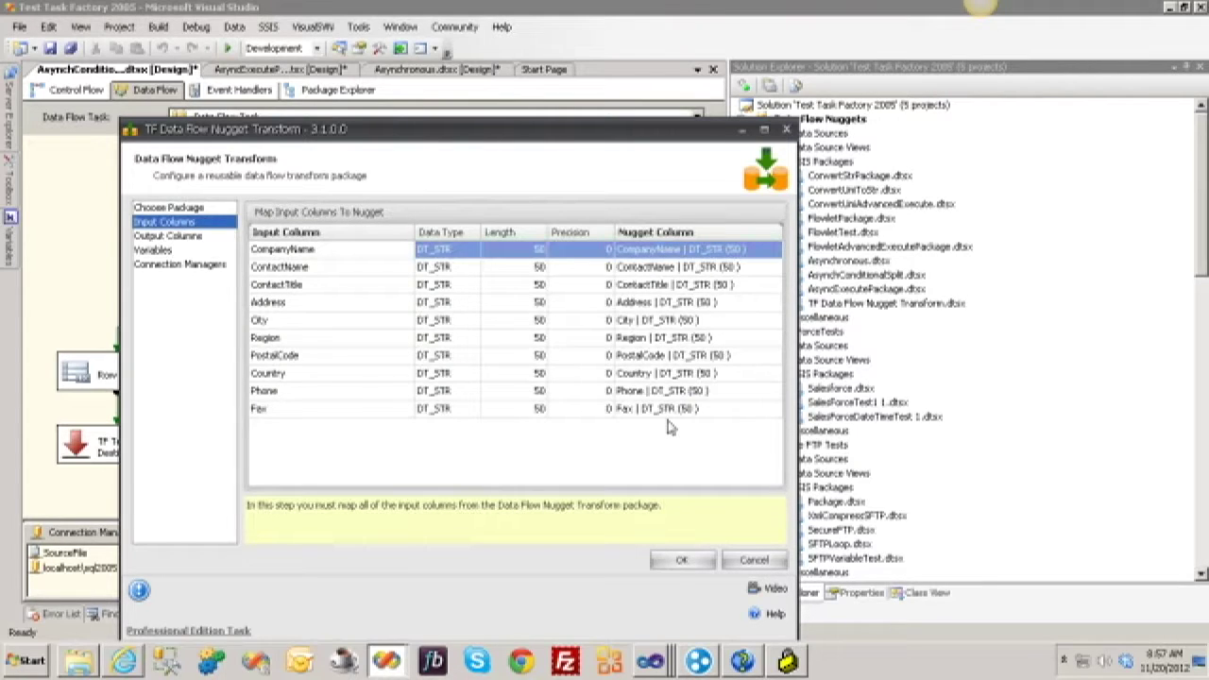
click(186, 237)
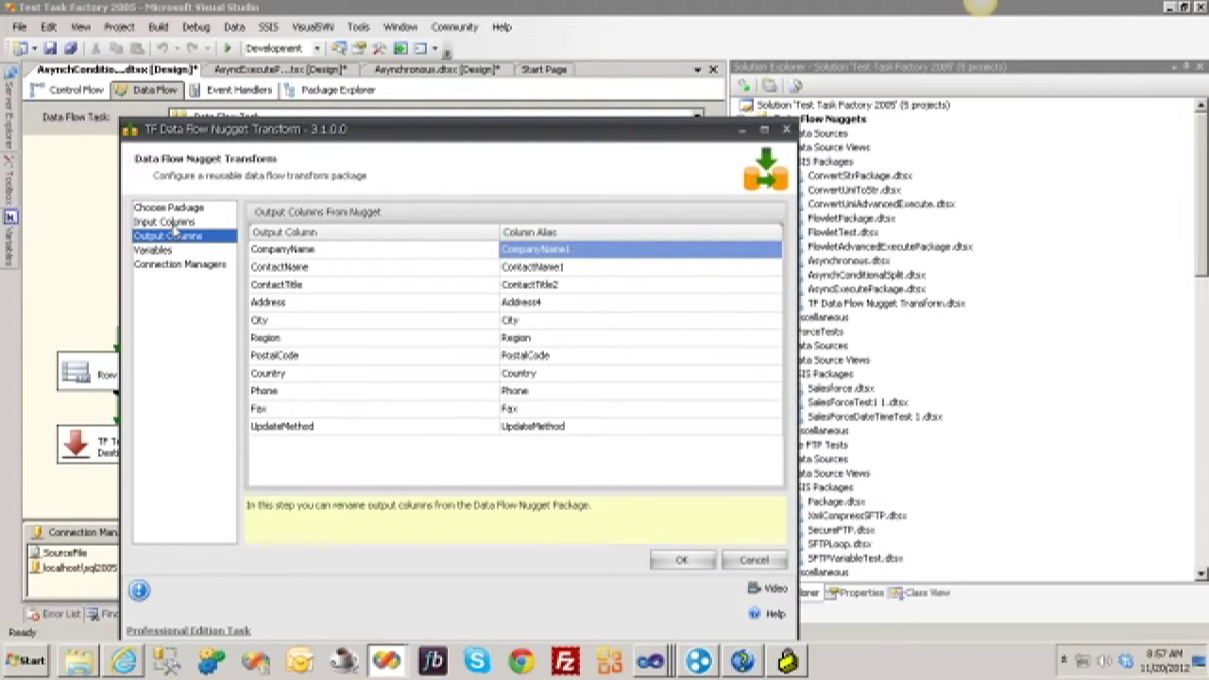
click(174, 222)
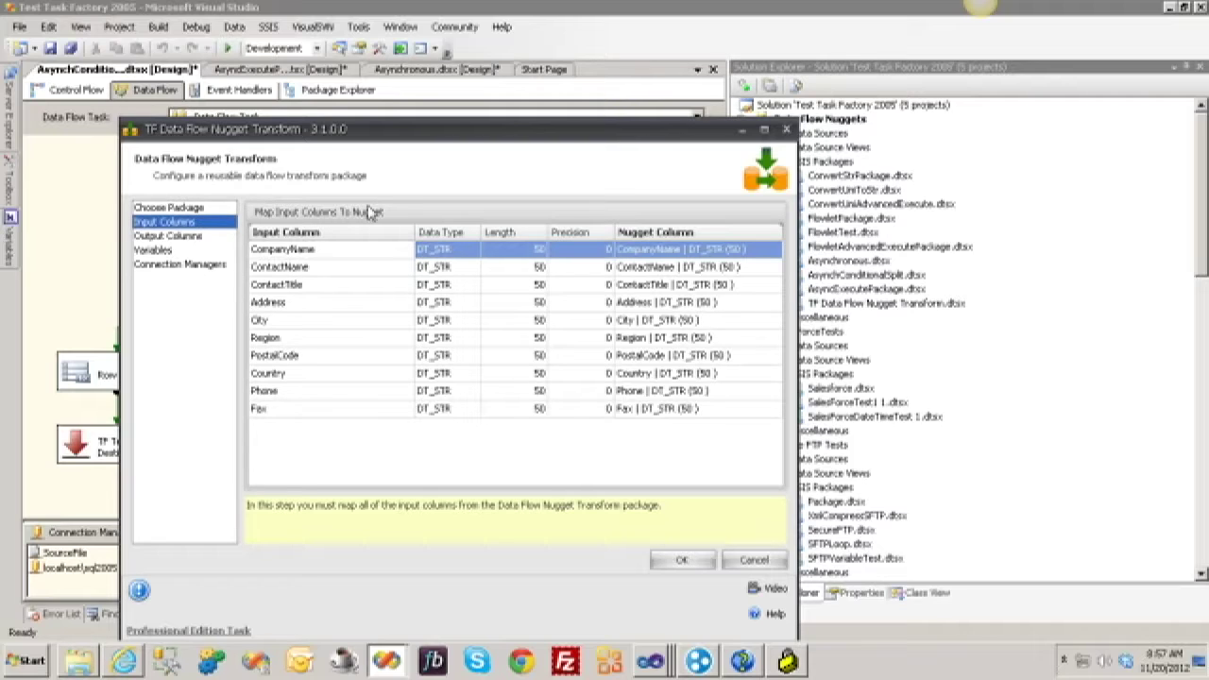
click(179, 236)
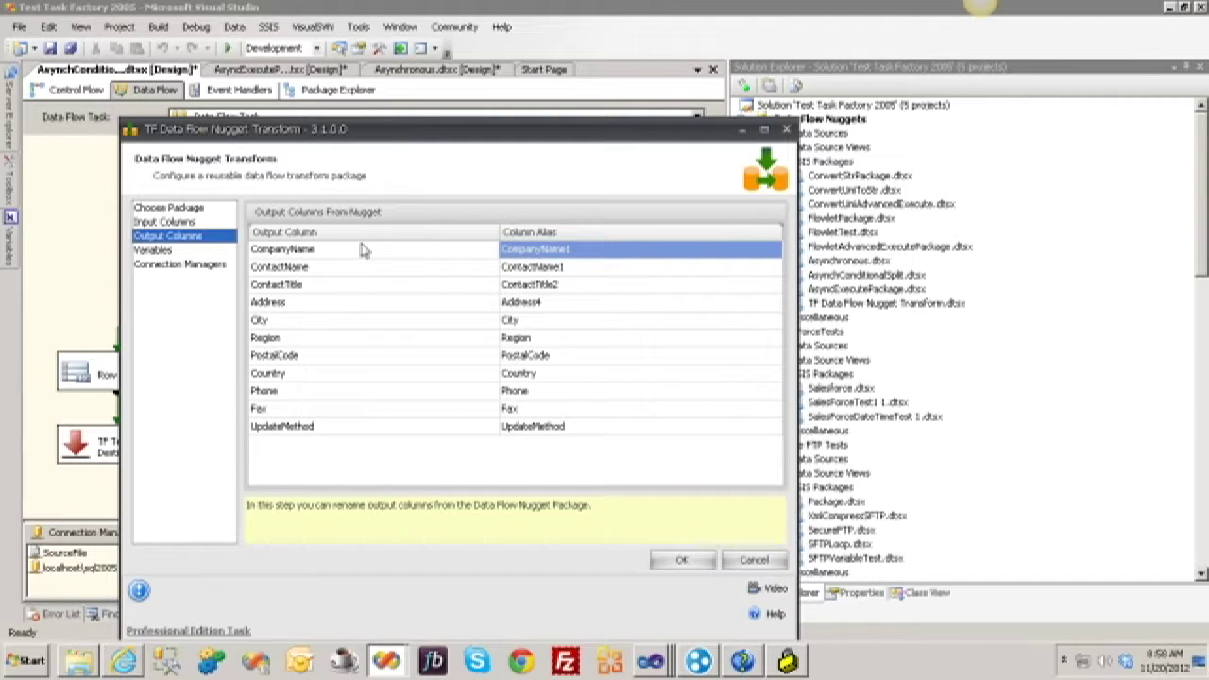
click(776, 559)
In the Asynchronous.dtsx data flow, review the columns defined in the TF Placeholder Source and close its editor without changes
click(248, 72)
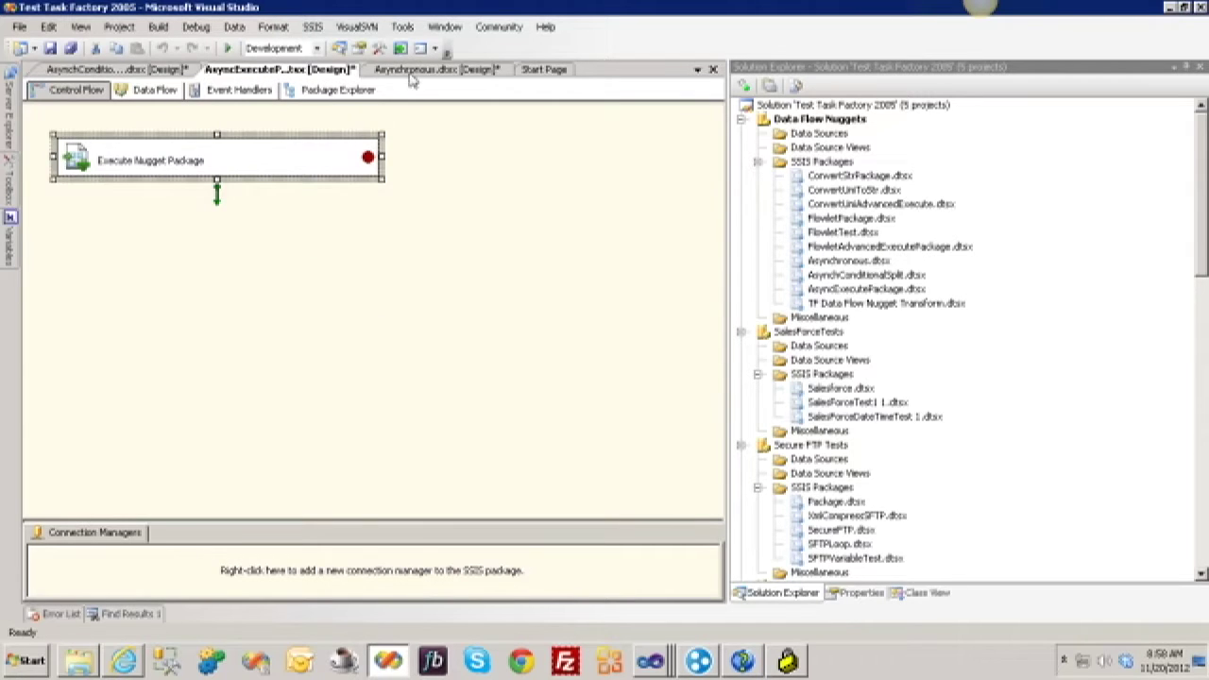
click(414, 70)
scroll(412, 378, down, 3)
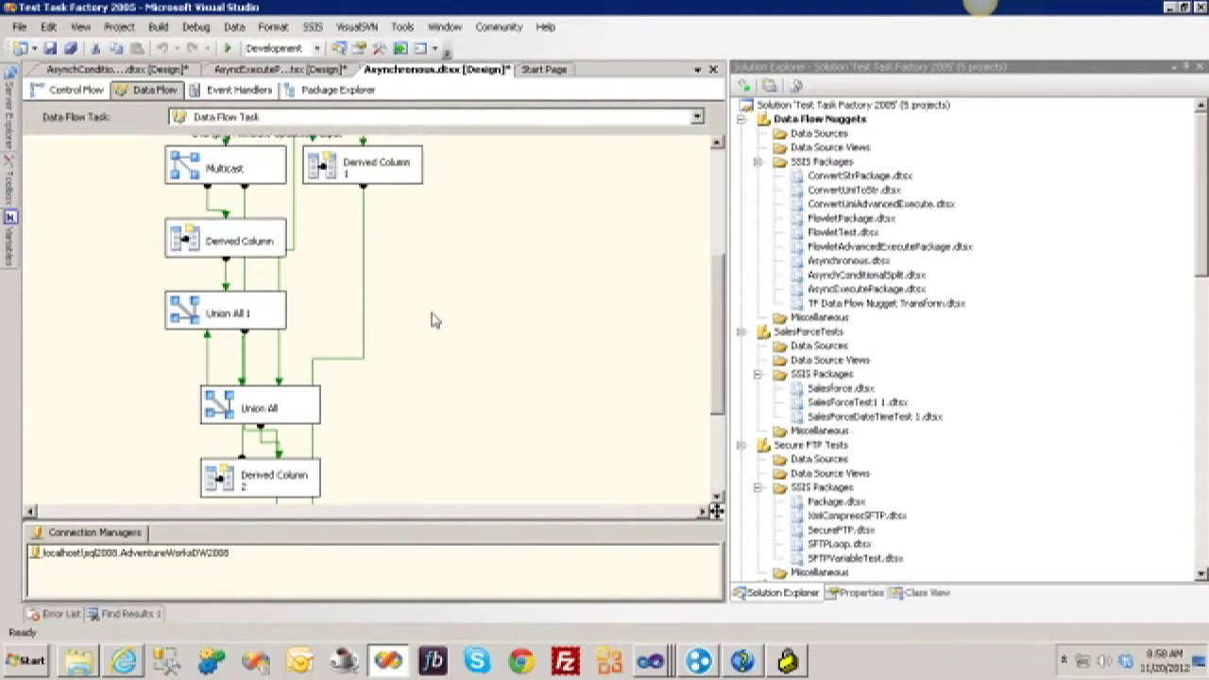
scroll(425, 272, up, 3)
double_click(300, 192)
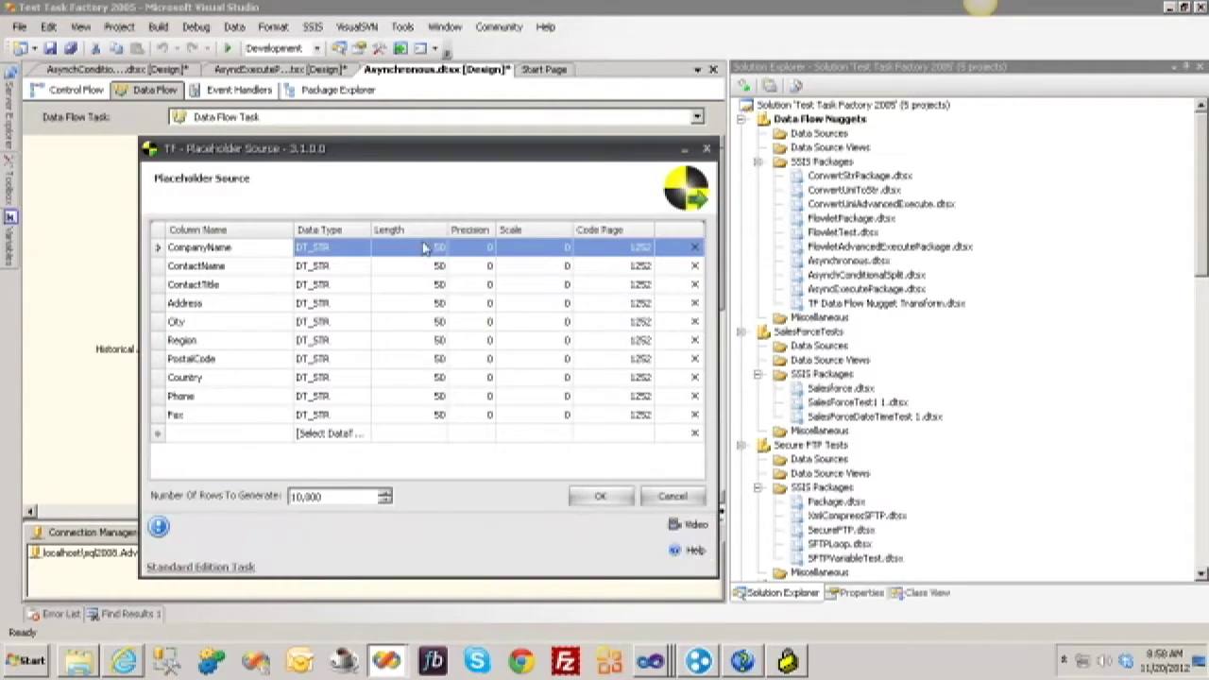
click(673, 497)
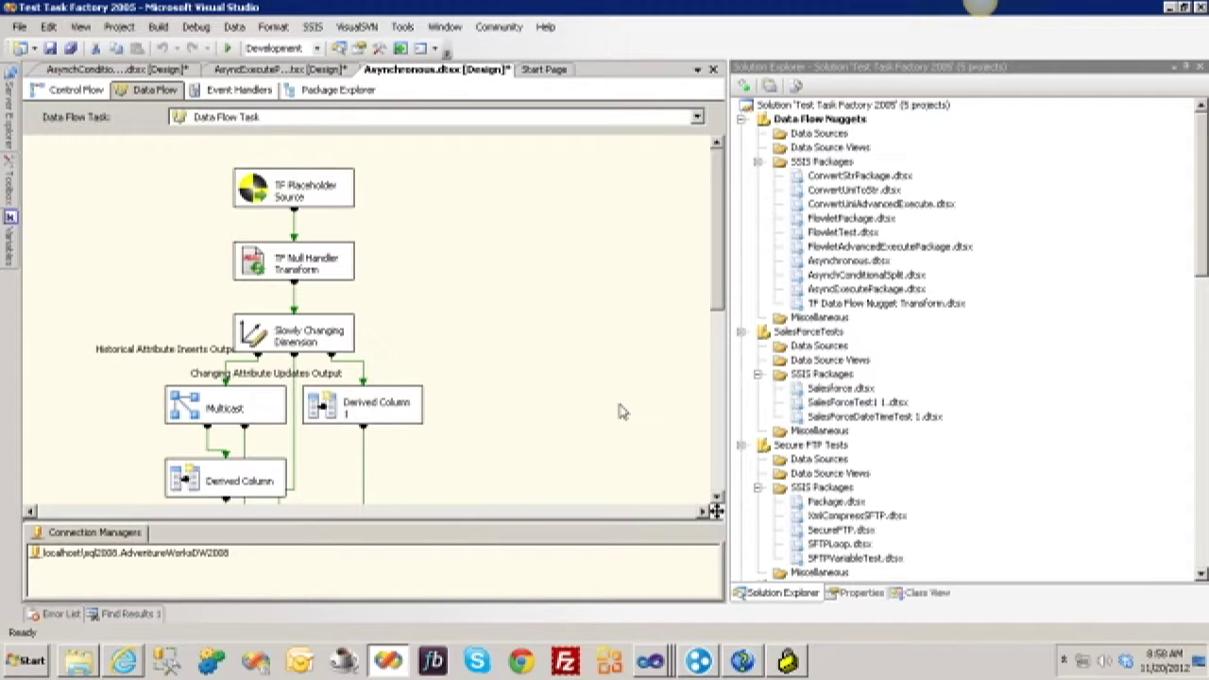
Review the input columns of the TF Terminator Destination at the end of the Asynchronous.dtsx data flow, and cancel its editor
scroll(608, 416, down, 3)
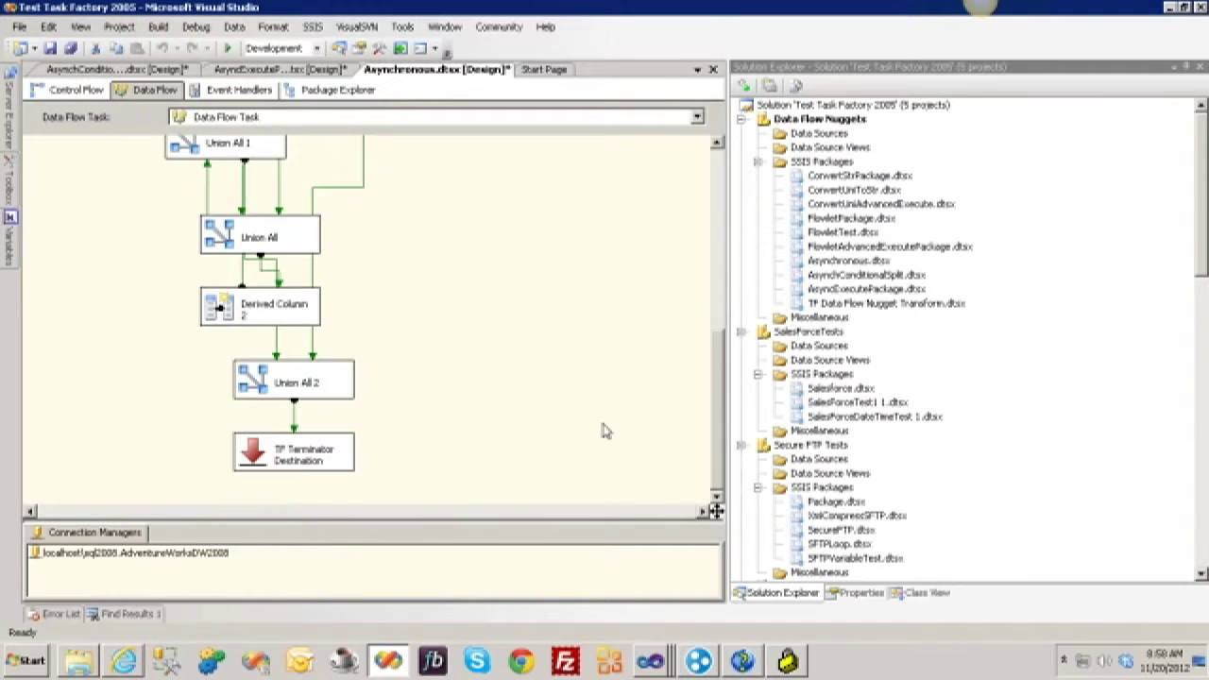
double_click(284, 459)
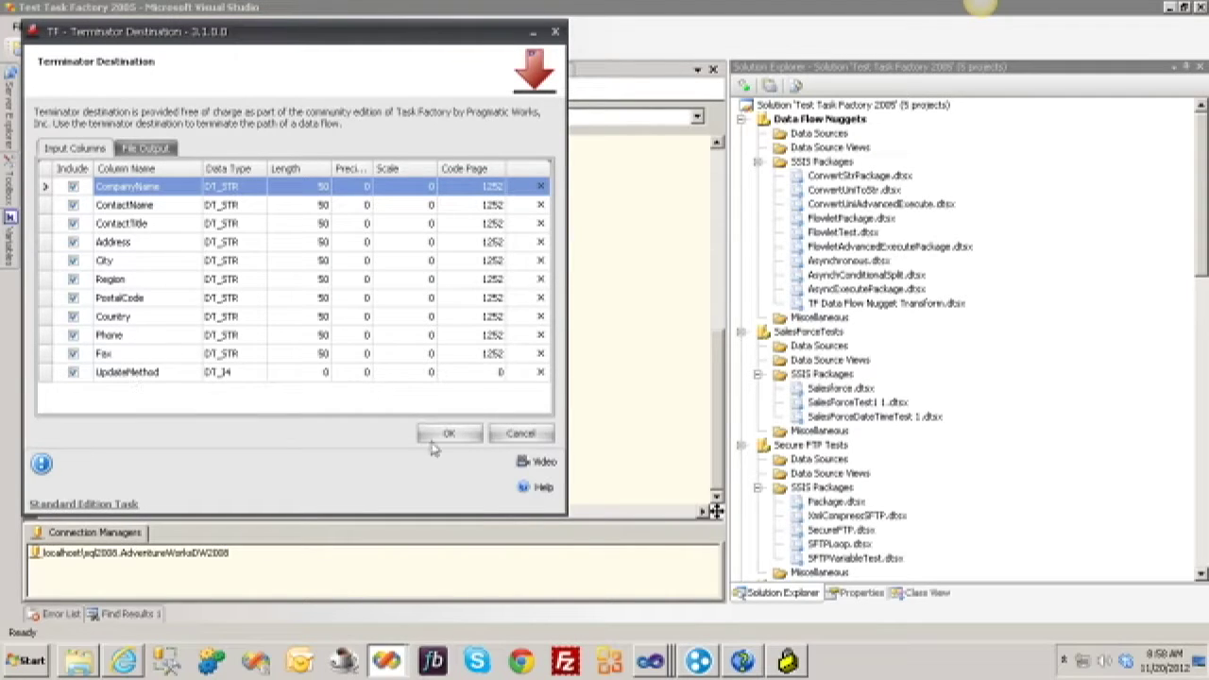
click(503, 434)
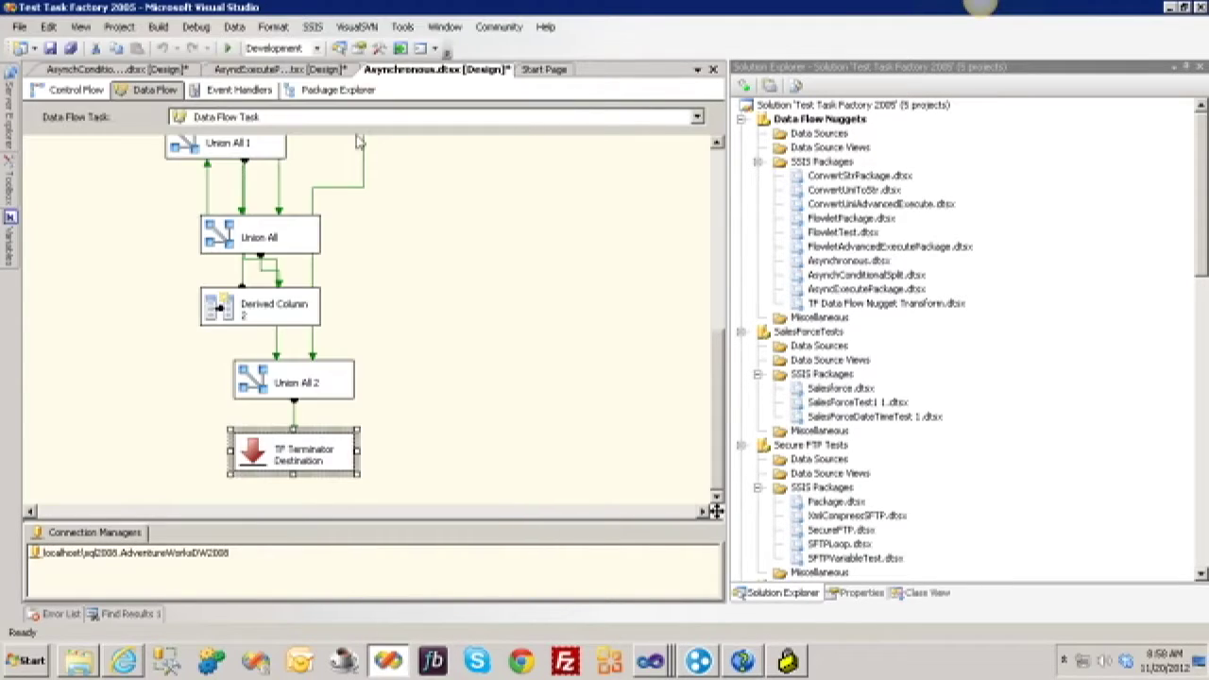
Reopen the nugget transform in AsynchConditionalSplit.dtsx and inspect the output aliases of CompanyName, ContactName, ContactTitle and Address
click(274, 70)
click(131, 71)
click(151, 90)
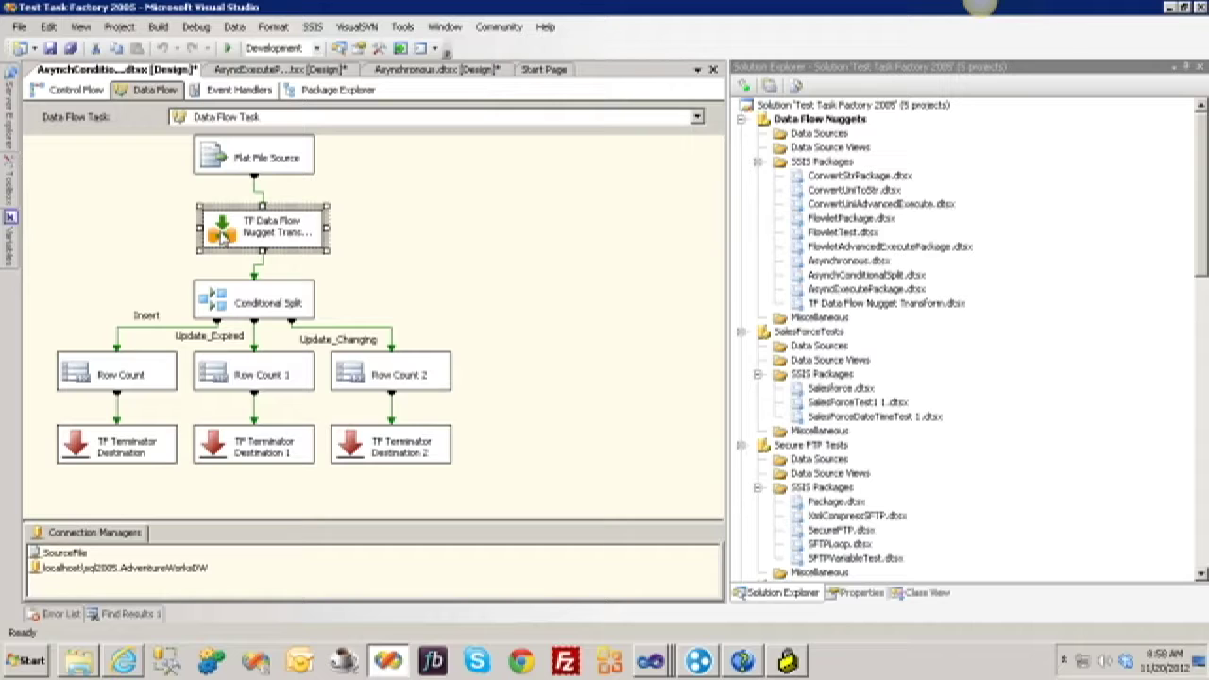
click(624, 285)
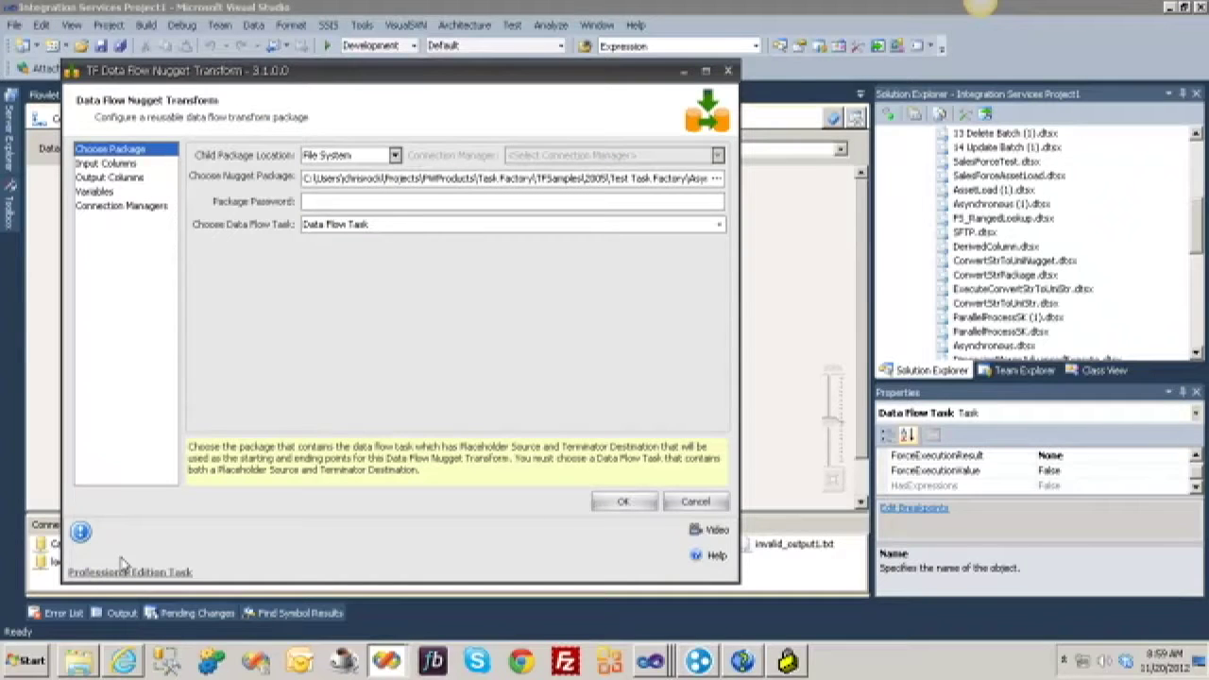
click(128, 179)
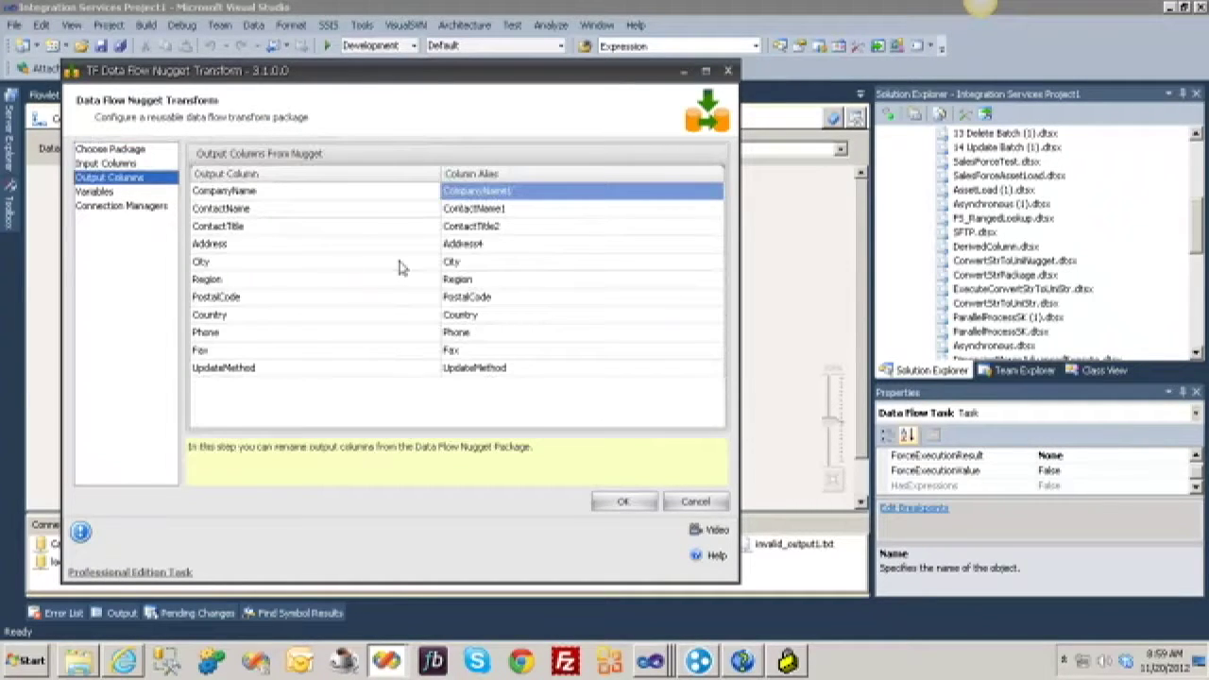
click(584, 193)
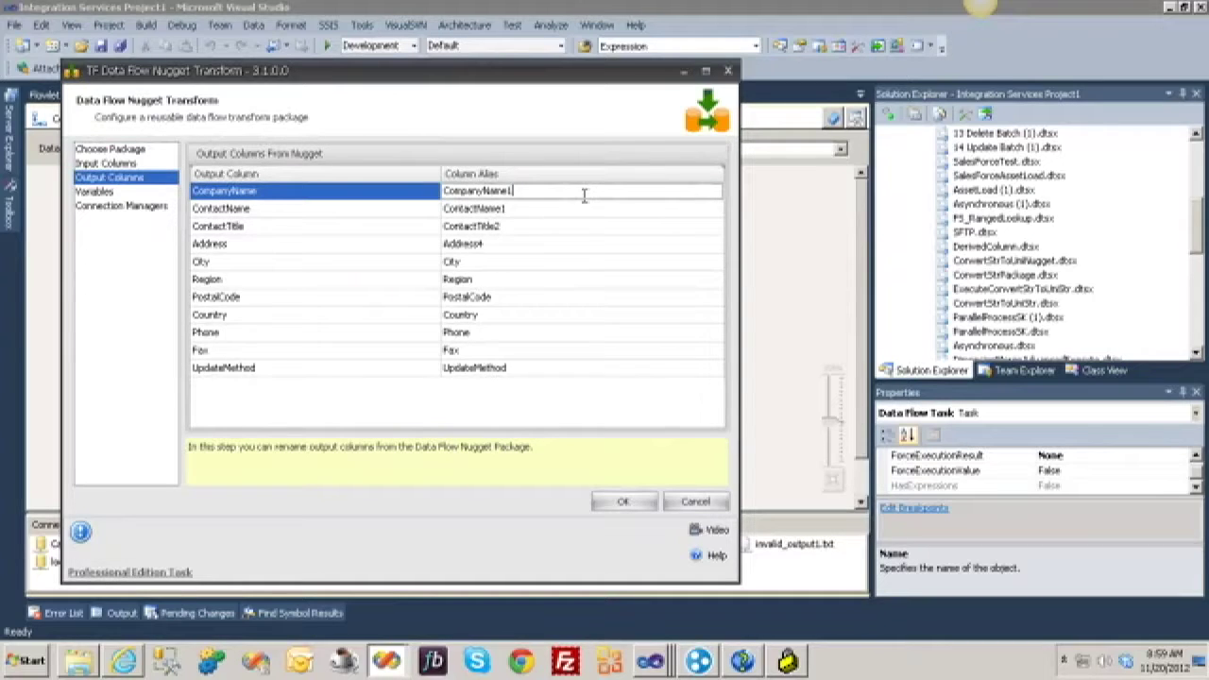
click(536, 210)
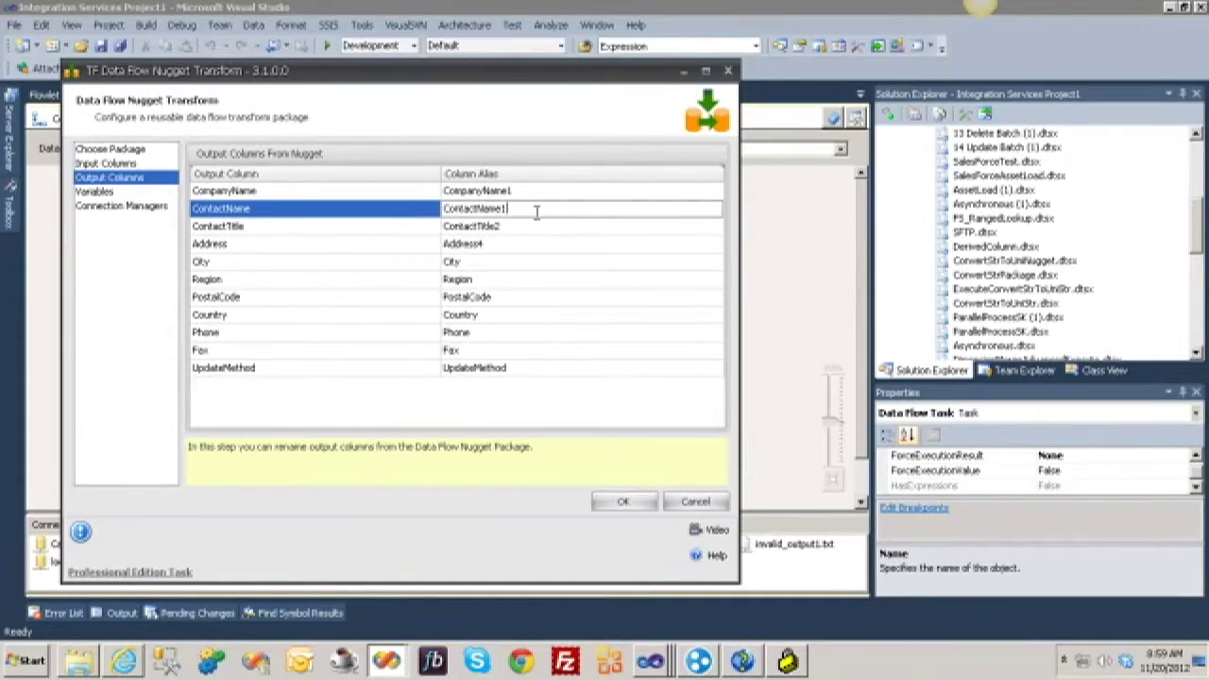
click(520, 229)
click(515, 246)
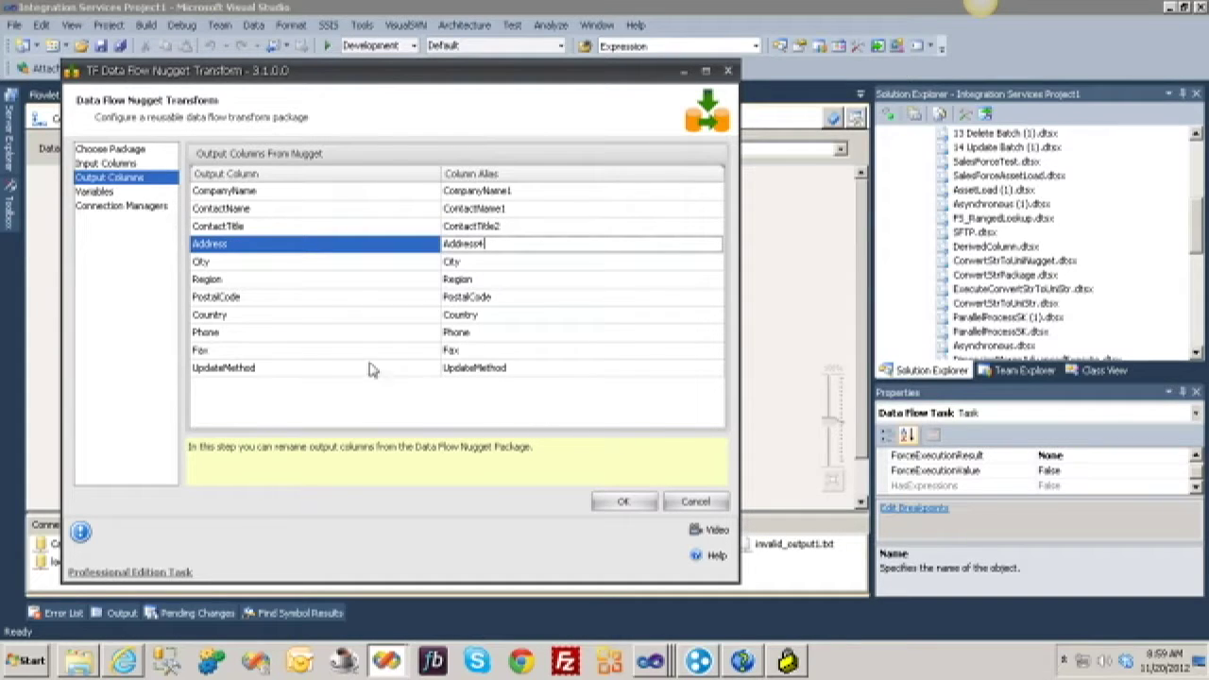
Review the nugget transform's variable and connection manager mappings, and close the editor without saving
click(151, 194)
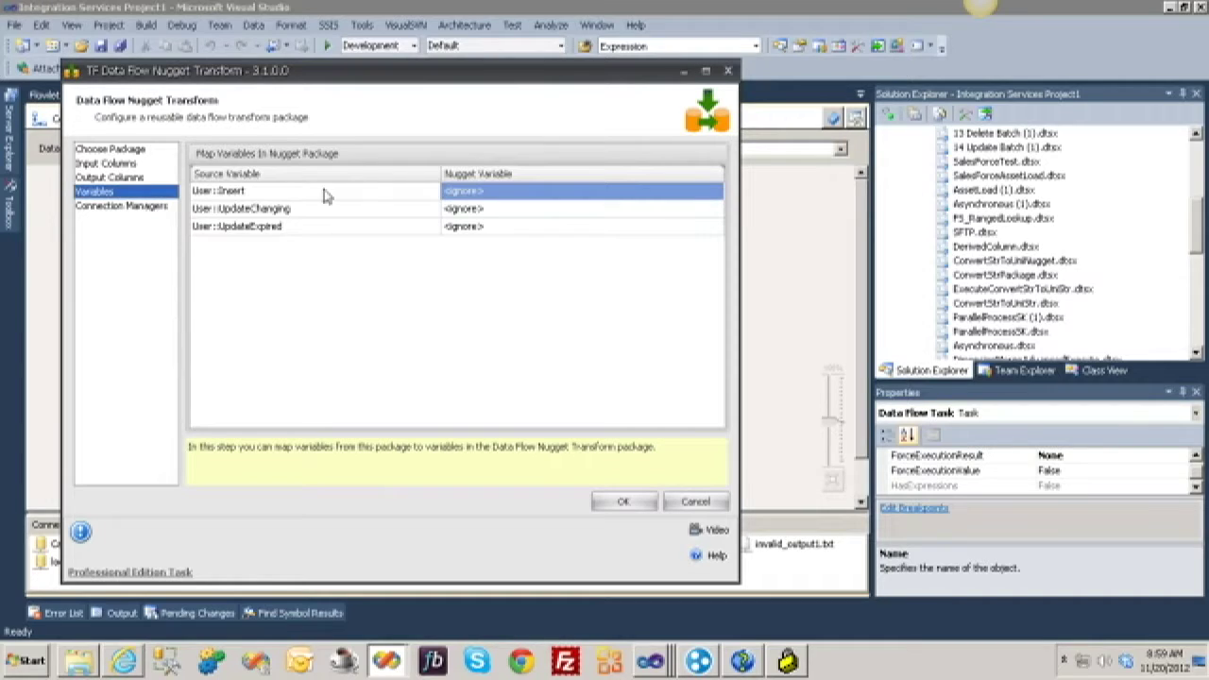
click(155, 210)
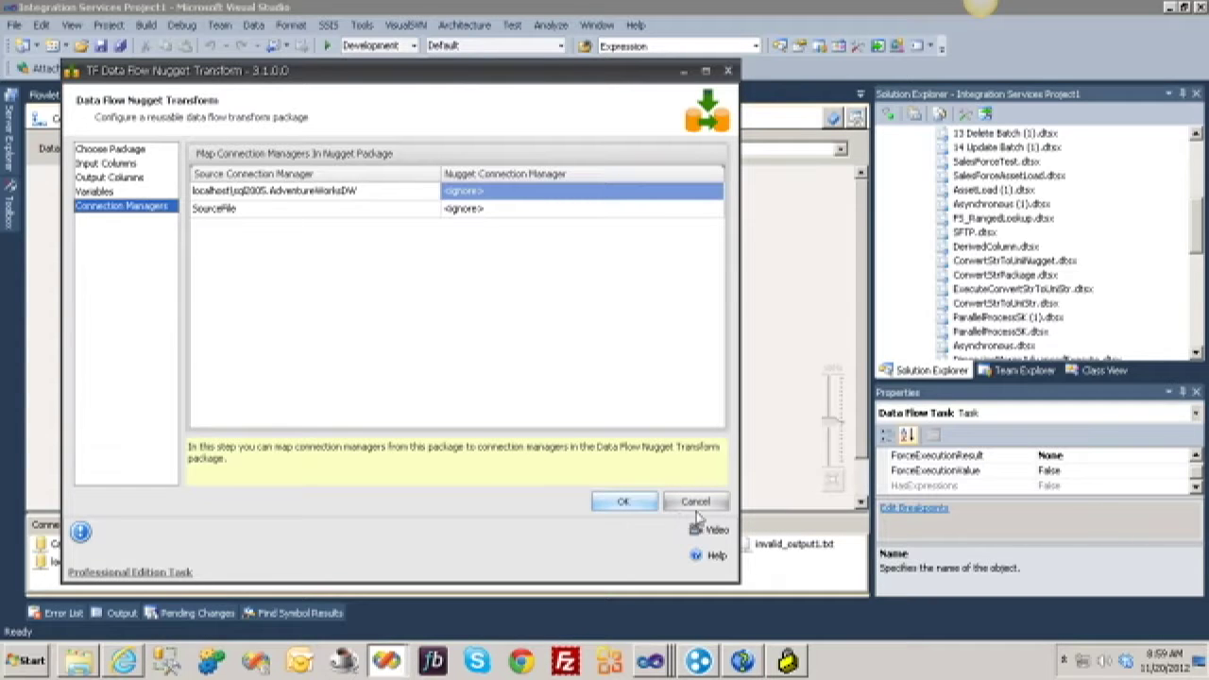
click(699, 504)
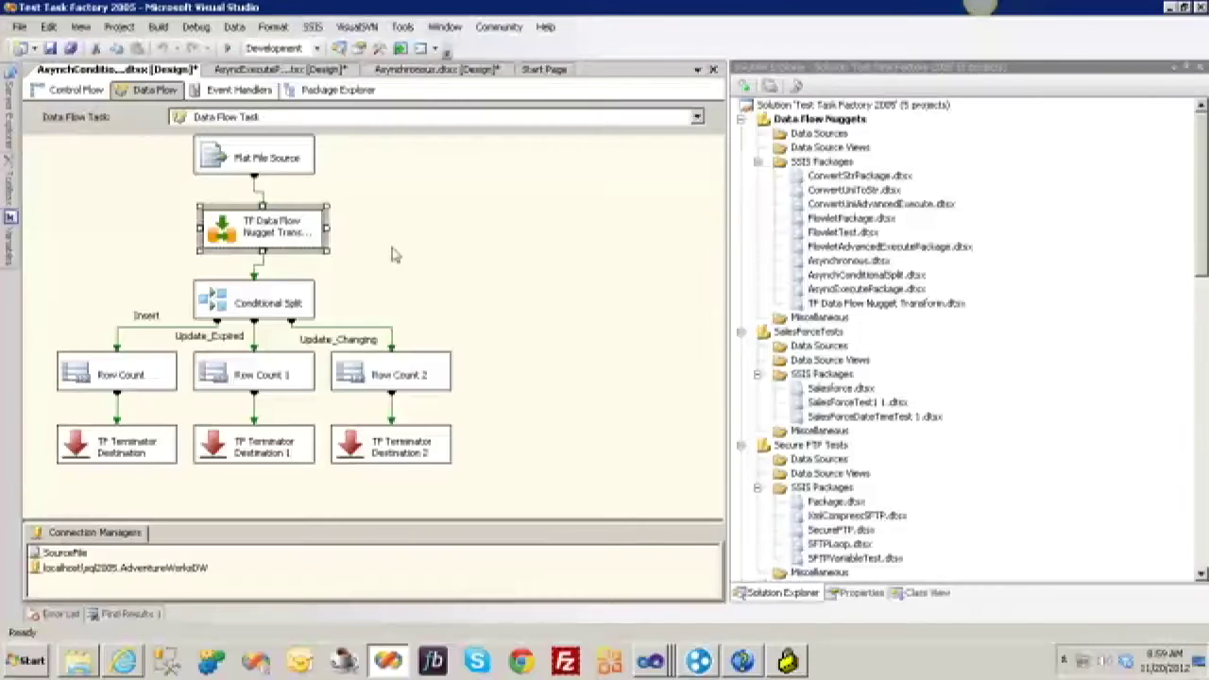
Switch to AsyncExecutePackage.dtsx and start running it in debug mode
click(337, 72)
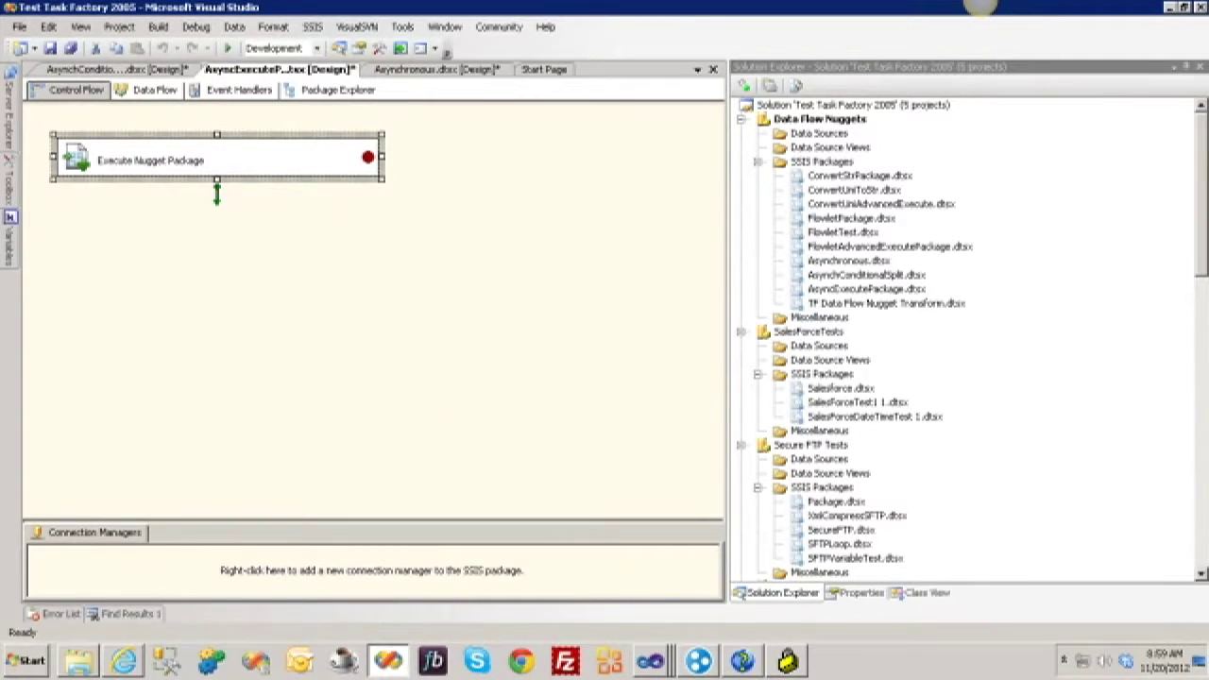
key(F5)
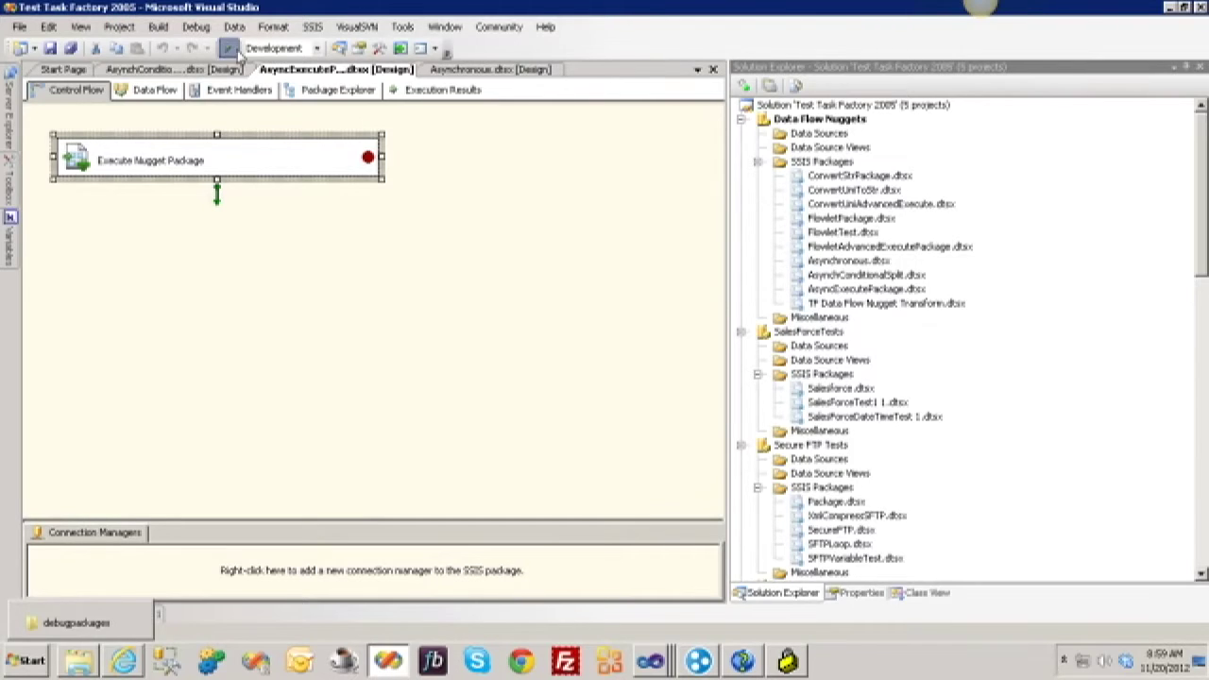
Run AsyncExecutePackage.dtsx past the breakpoint on the Execute Nugget Package task to completion, and stop debugging
click(228, 49)
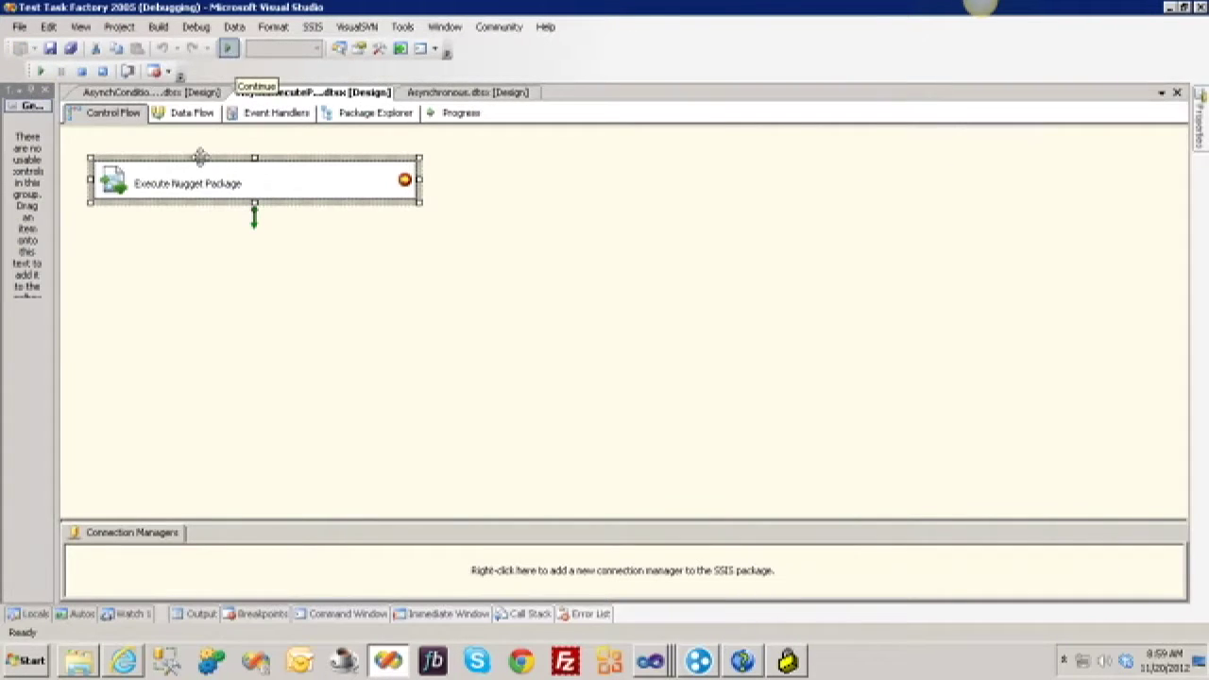
click(228, 49)
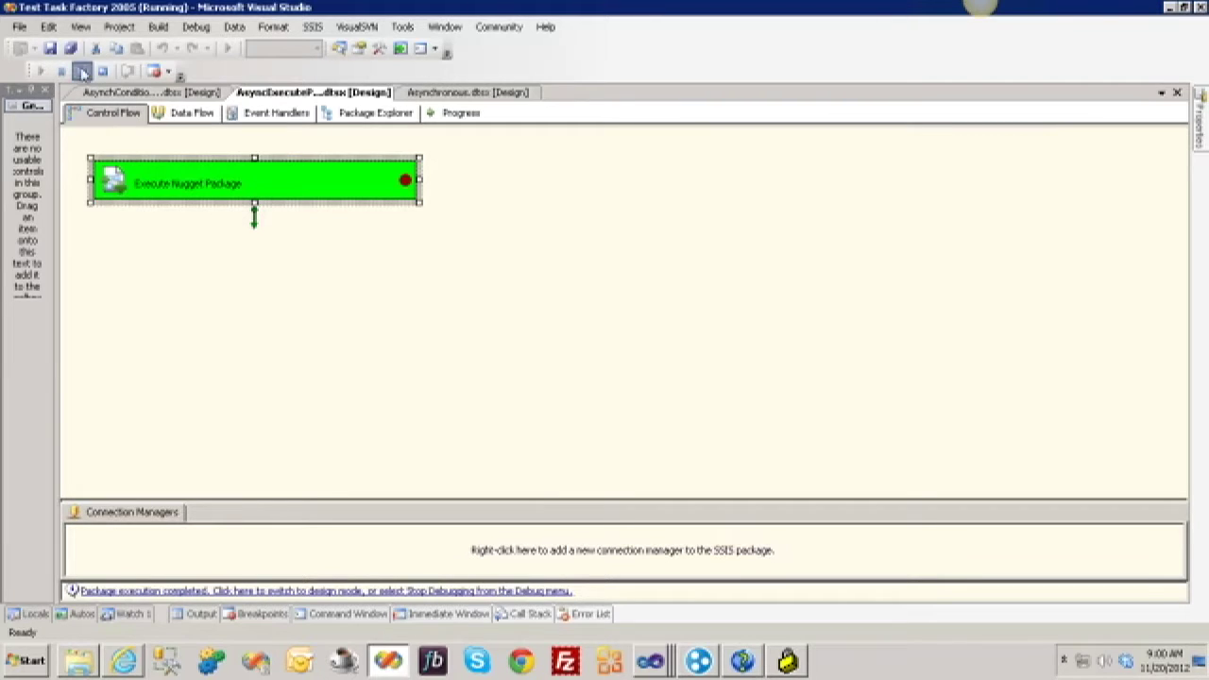
click(82, 71)
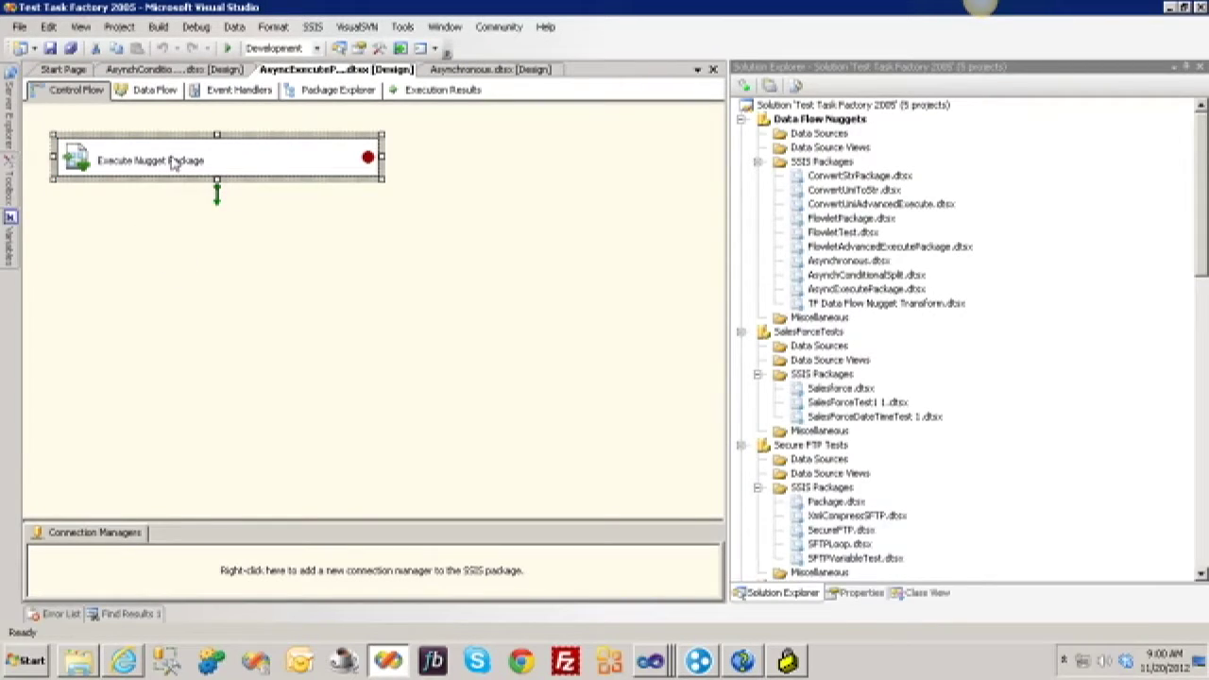
Inspect the NuggetPackageSaveLocation property of the Execute Nugget Package task
key(F4)
click(1088, 386)
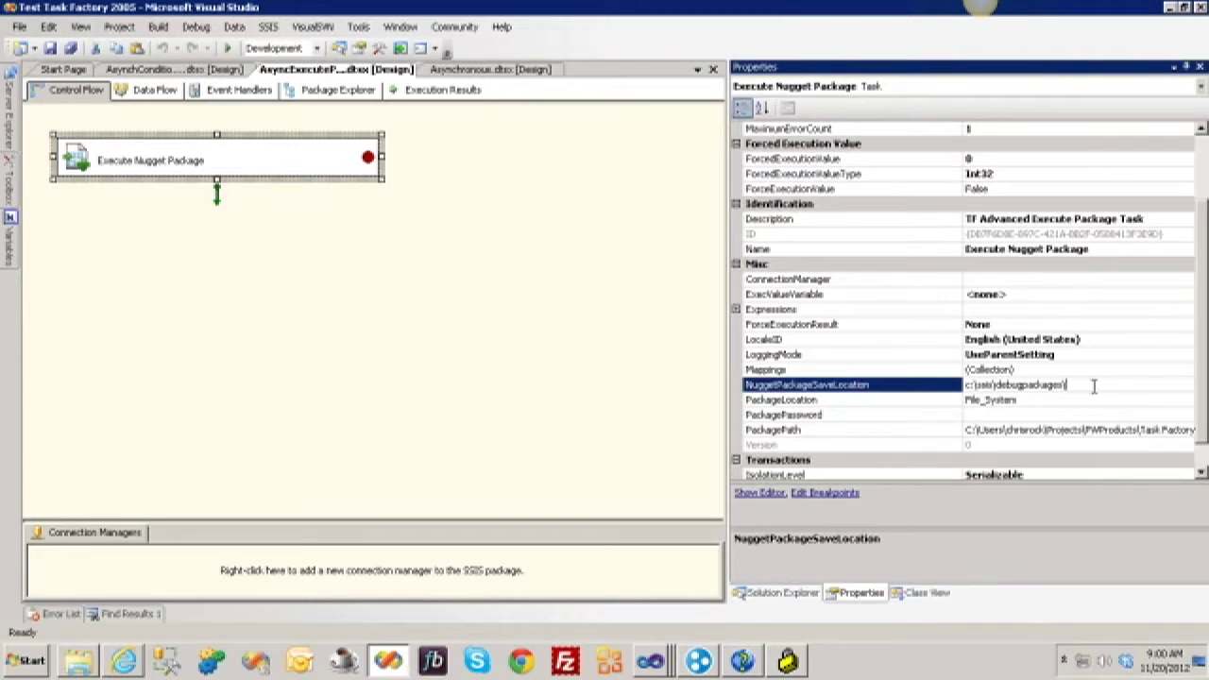
drag(1082, 379, 897, 406)
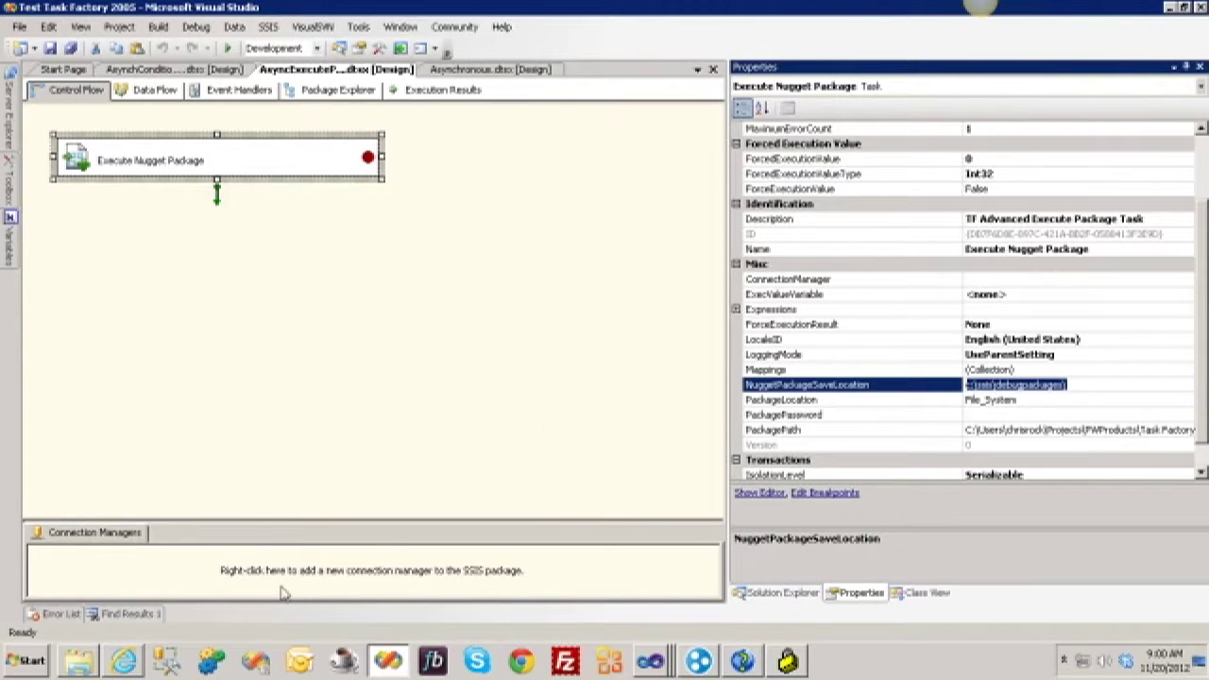
Switch to the debugpackages folder in Windows Explorer, find the generated TF Data Flow Nugget Transform.dtsx file, and return to Visual Studio
click(90, 663)
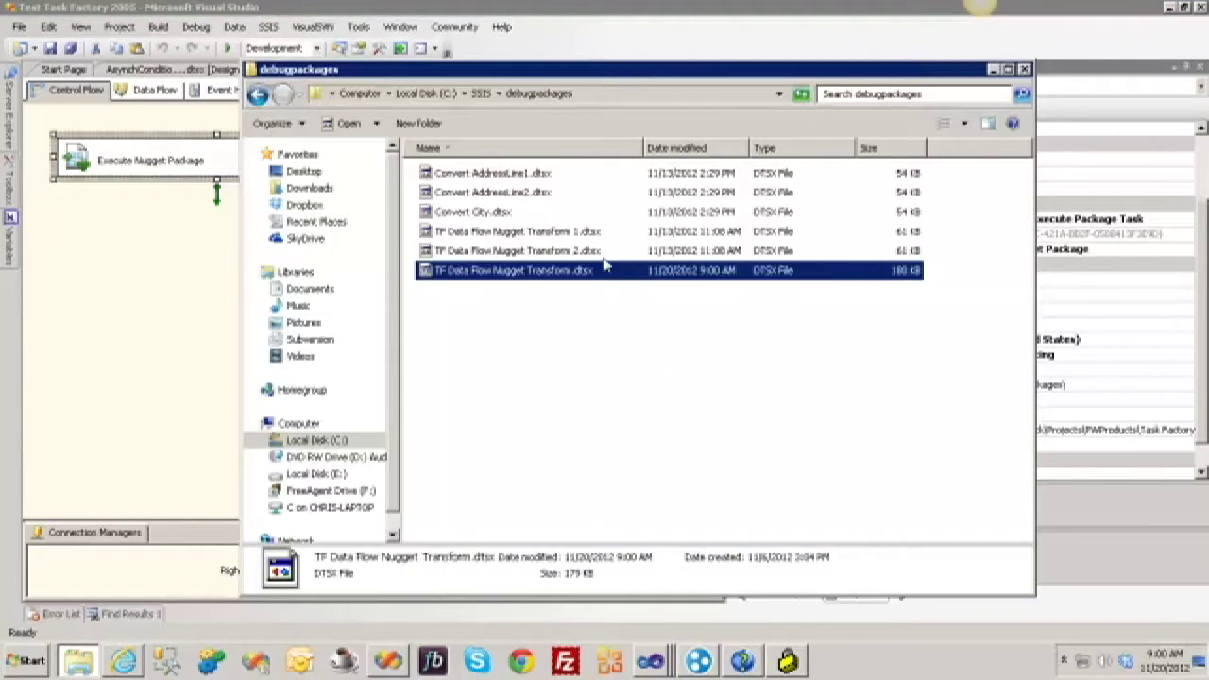
click(645, 352)
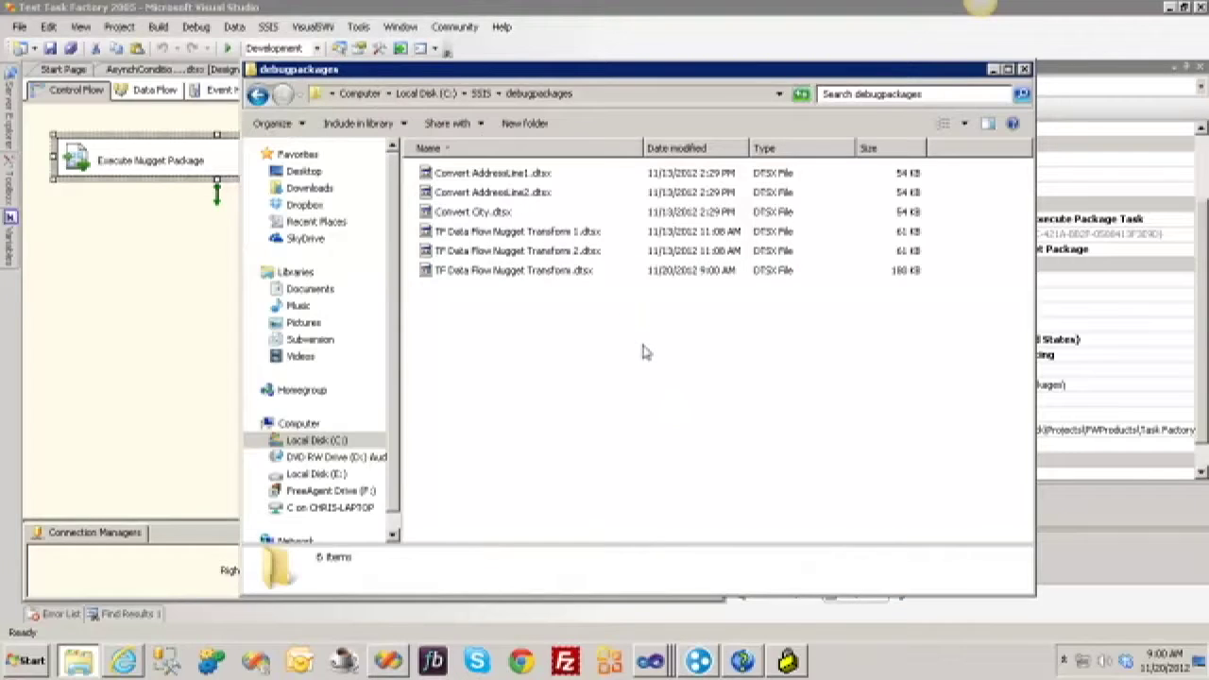
right_click(643, 346)
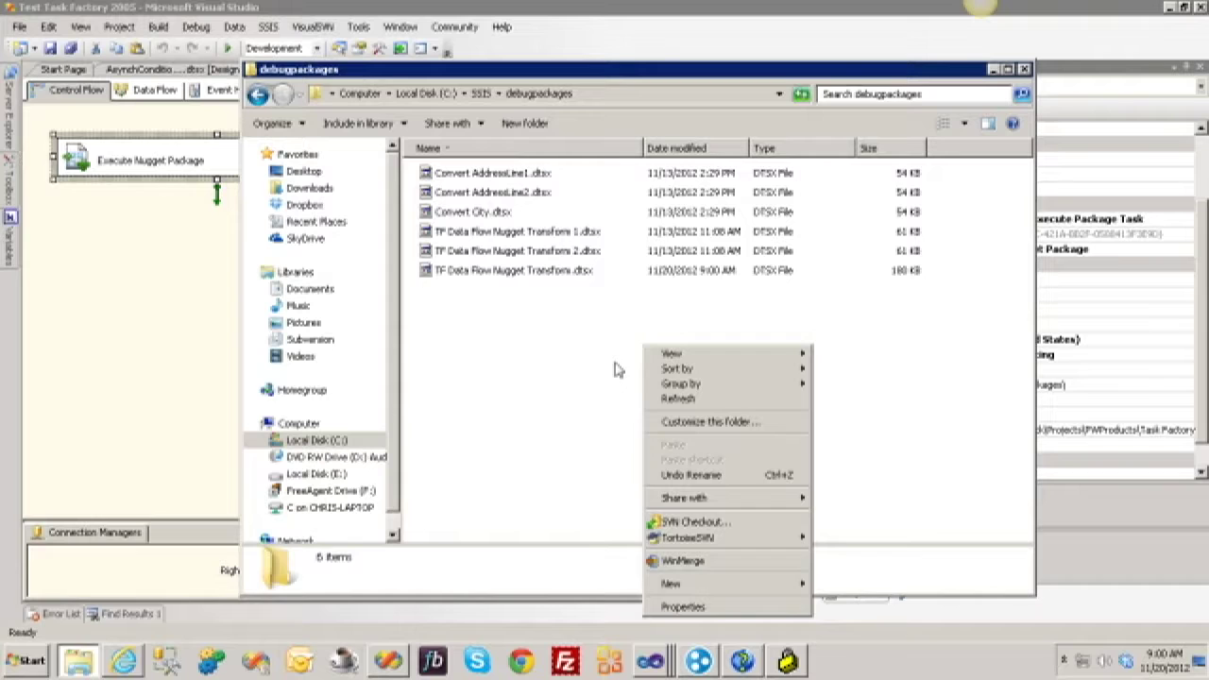
click(555, 355)
click(578, 272)
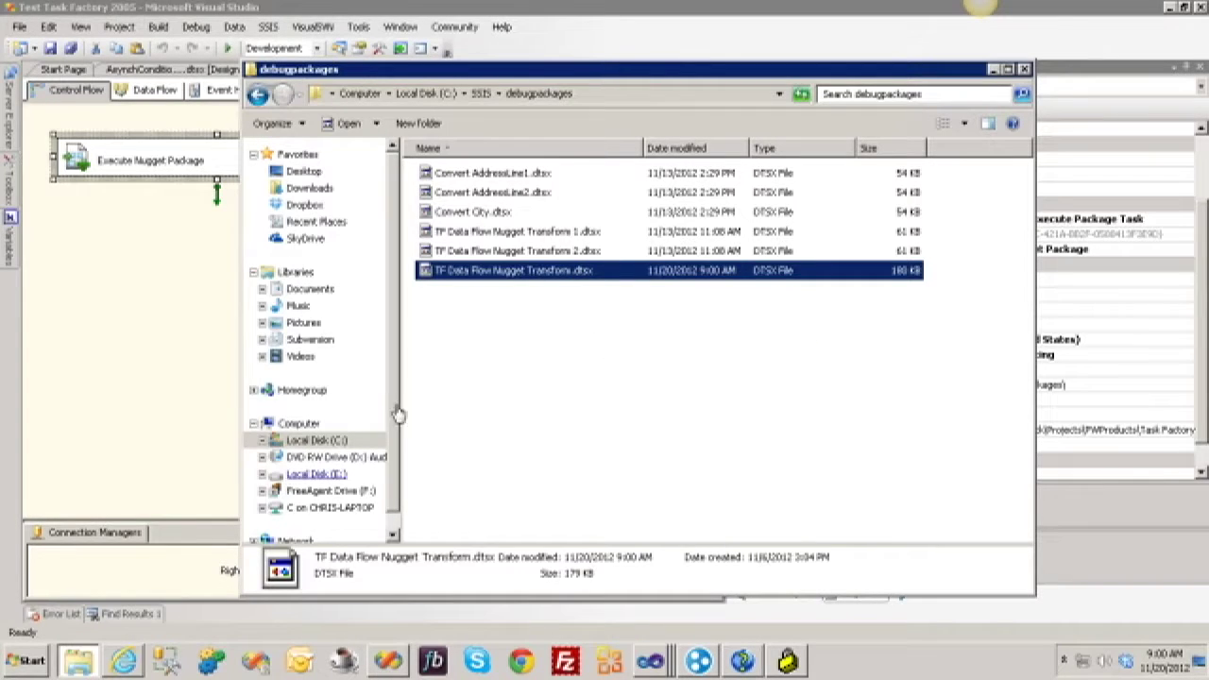
click(79, 659)
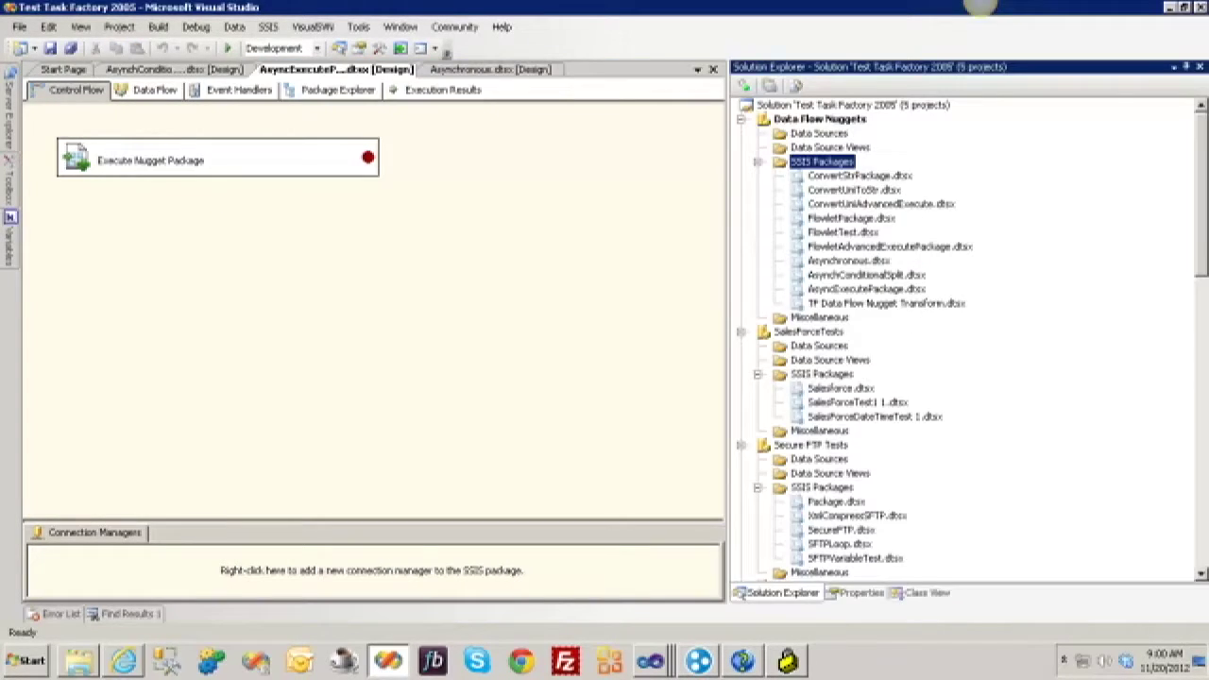
Open TF Data Flow Nugget Transform.dtsx from the Data Flow Nuggets project, show its data flow, and widen the design area
click(903, 303)
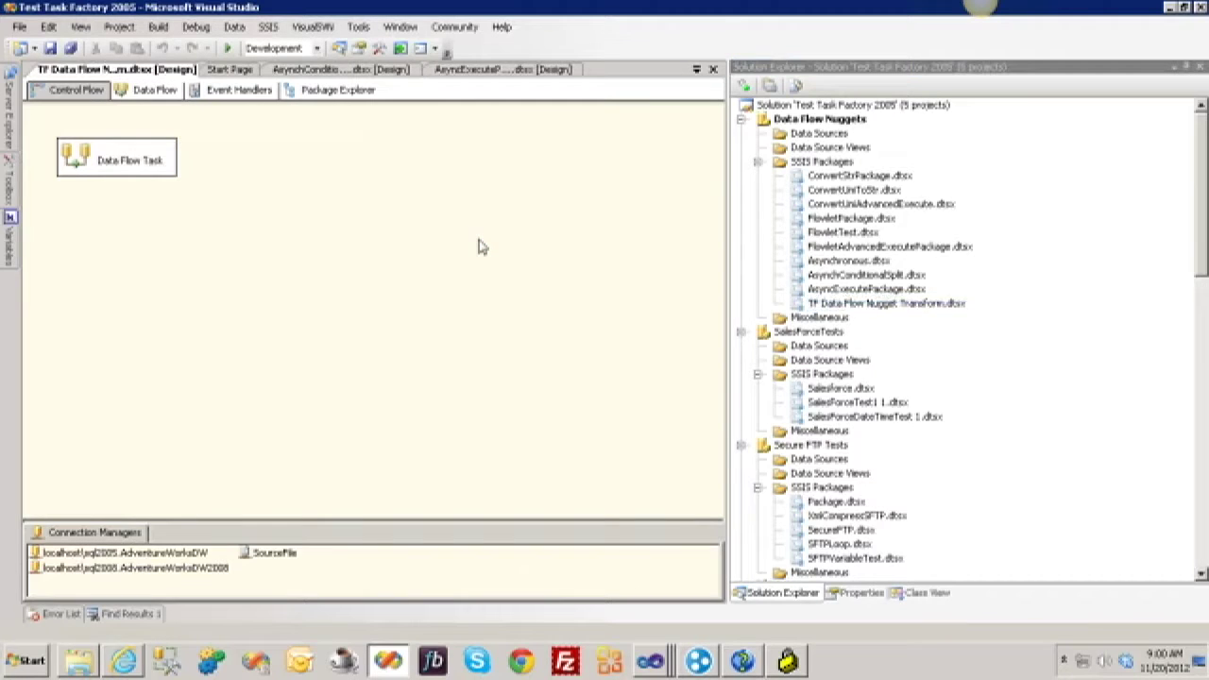
double_click(99, 170)
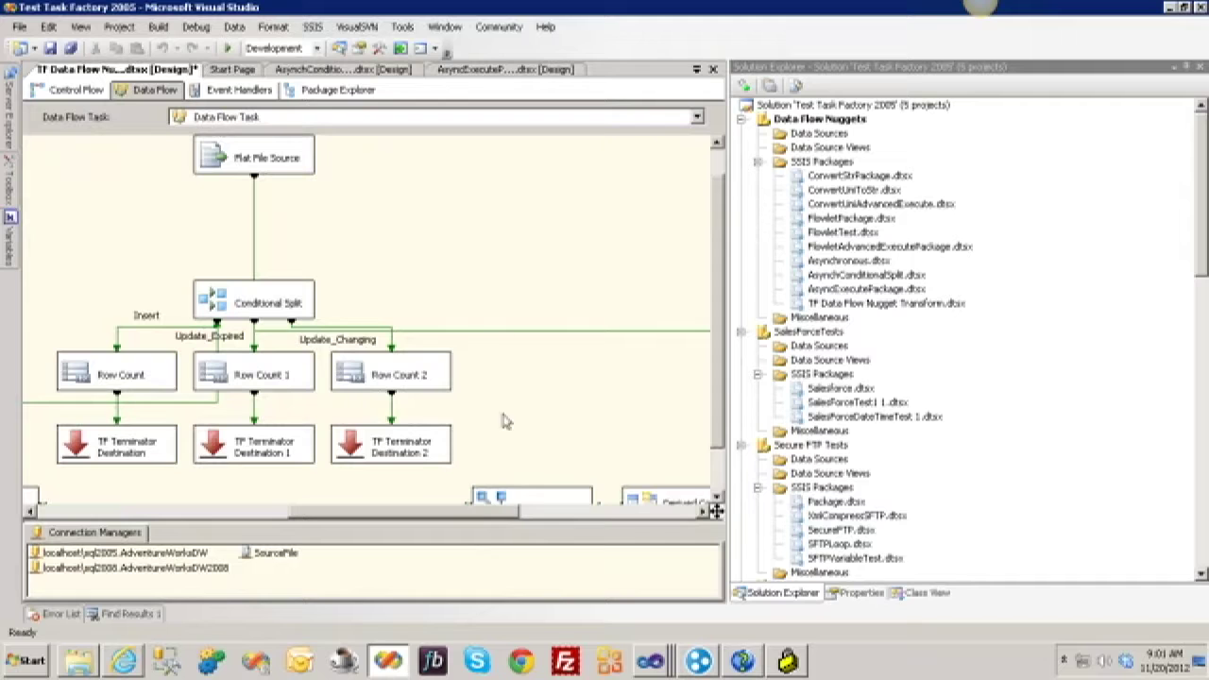
drag(729, 279, 1061, 299)
Rearrange the generated package's data flow diagram into a tidy layout and examine its components from the Flat File Source downward
scroll(561, 290, down, 2)
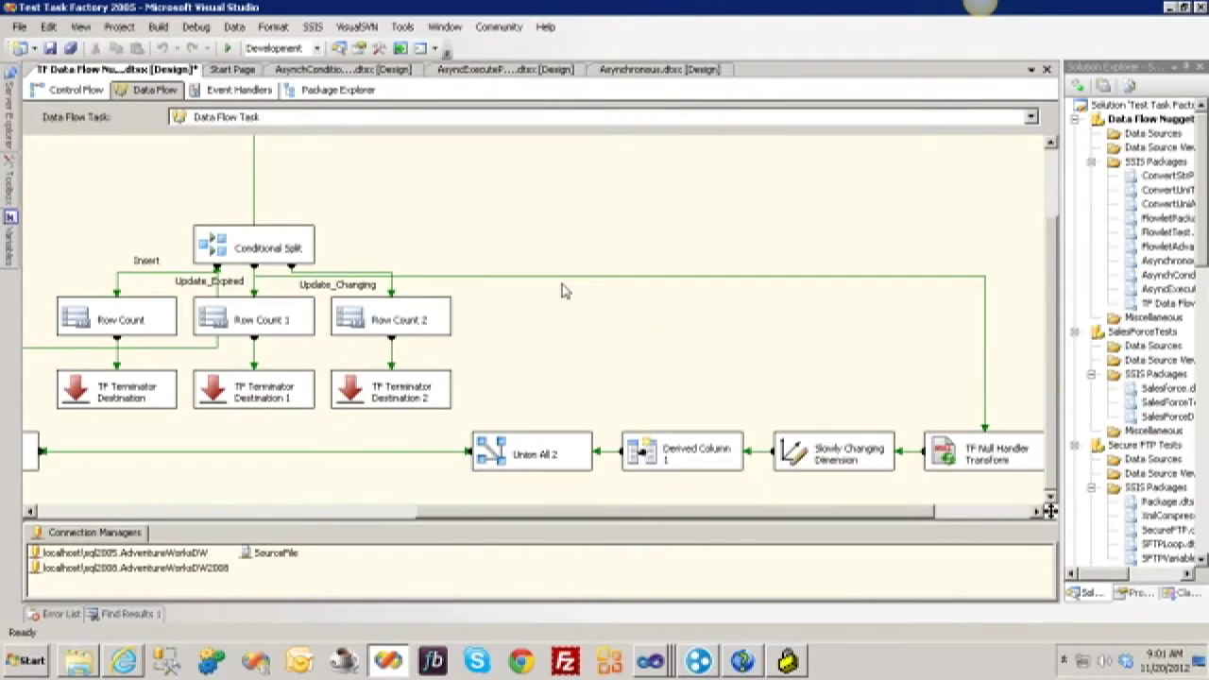
scroll(505, 444, up, 3)
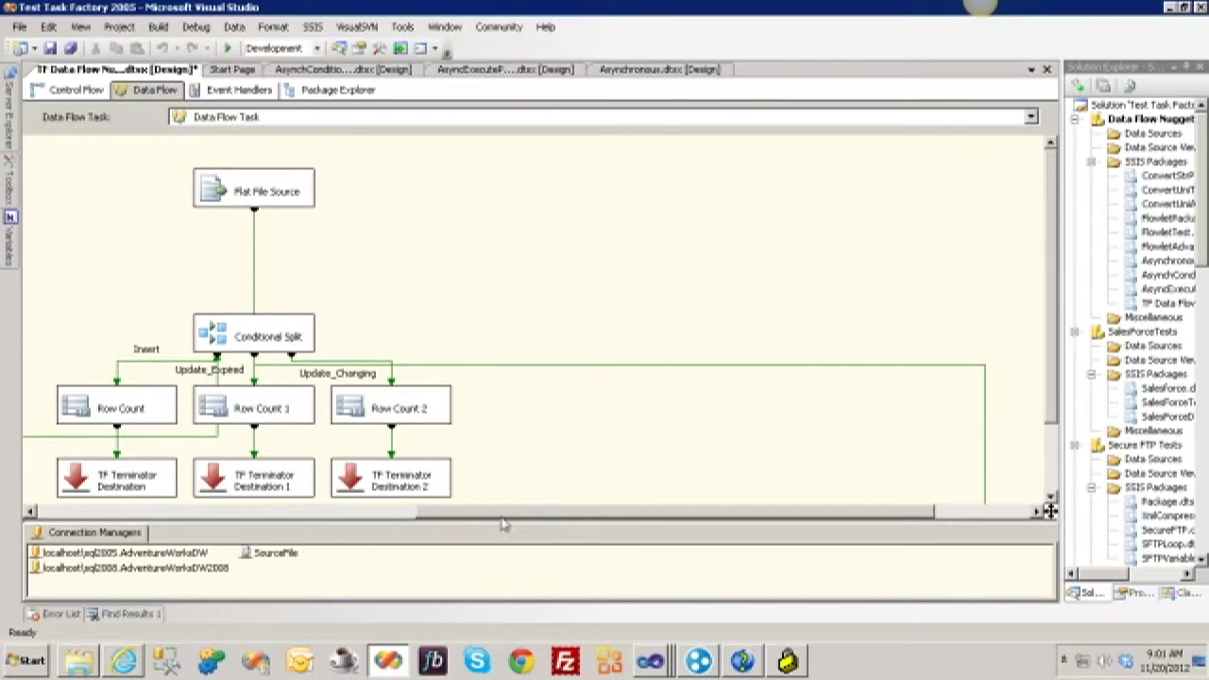
scroll(381, 353, left, 5)
scroll(380, 353, down, 2)
scroll(415, 309, up, 2)
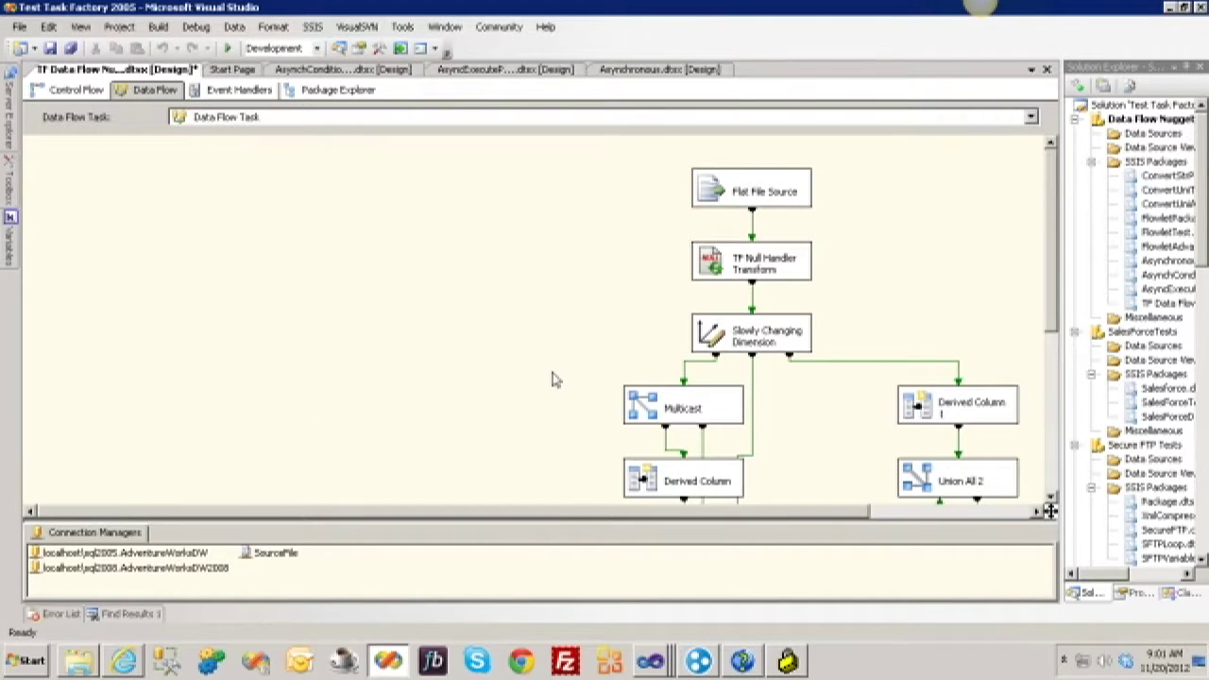
scroll(554, 379, down, 10)
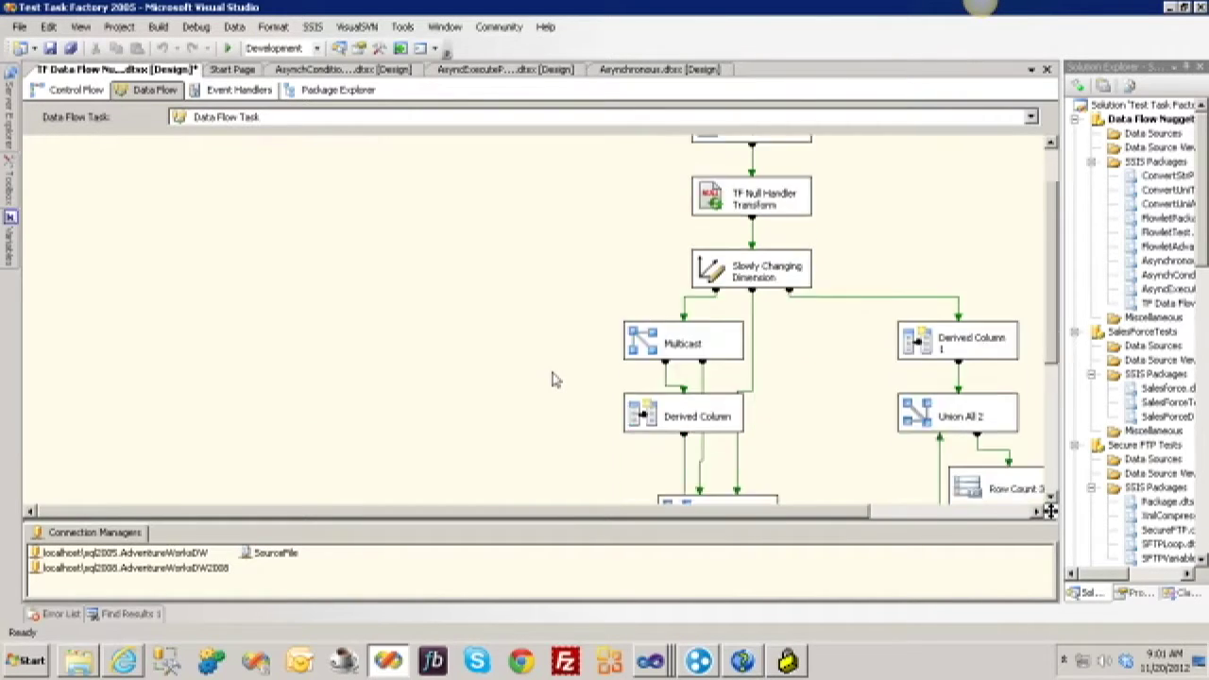
scroll(555, 380, up, 7)
scroll(555, 380, up, 3)
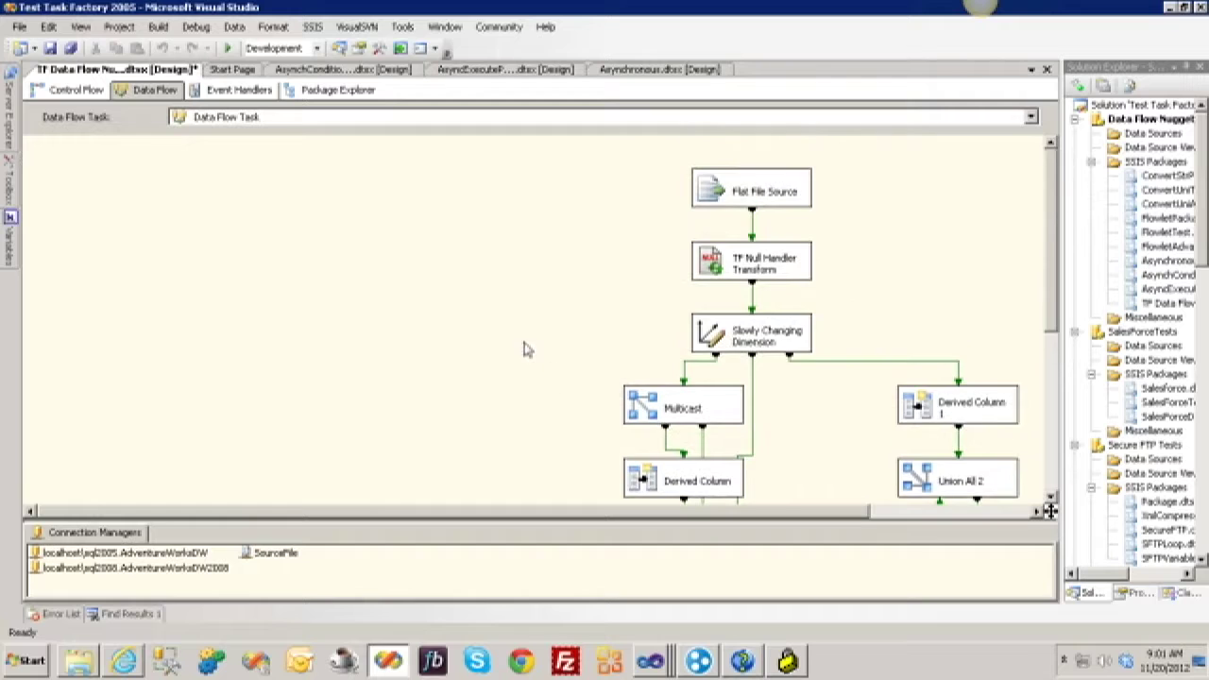
Switch to AsynchConditionalSplit.dtsx and select the nugget transform between the Flat File Source and the Conditional Split
click(342, 69)
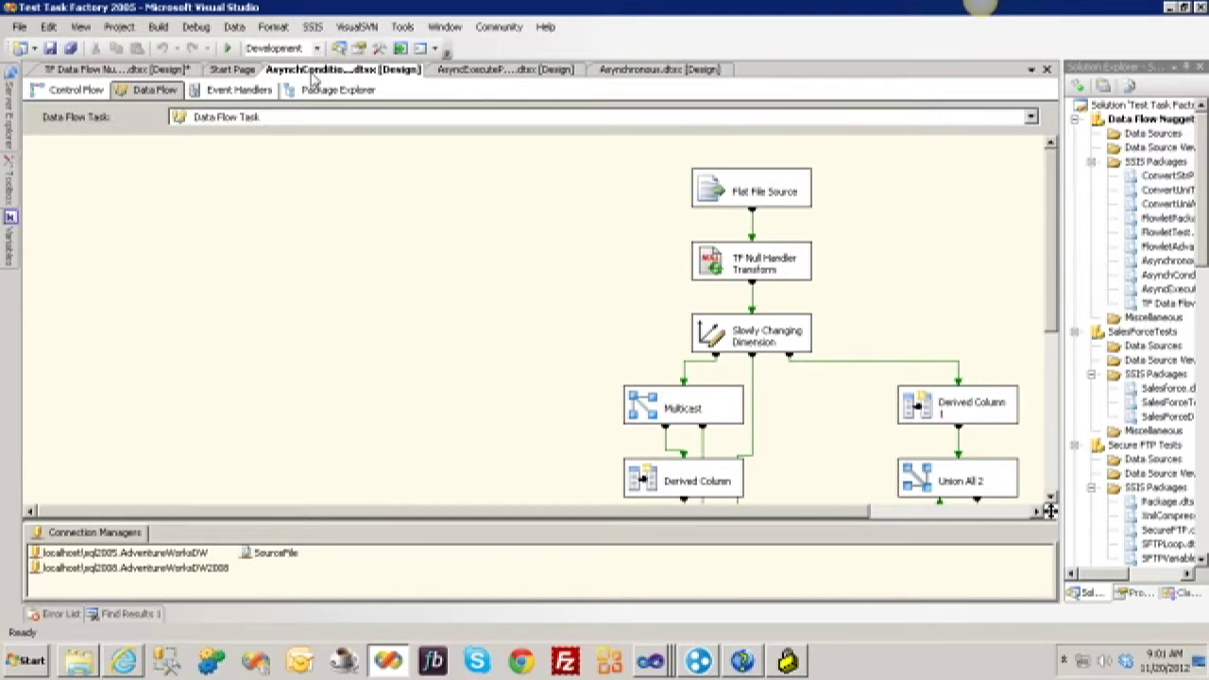
drag(570, 463, 59, 147)
click(461, 260)
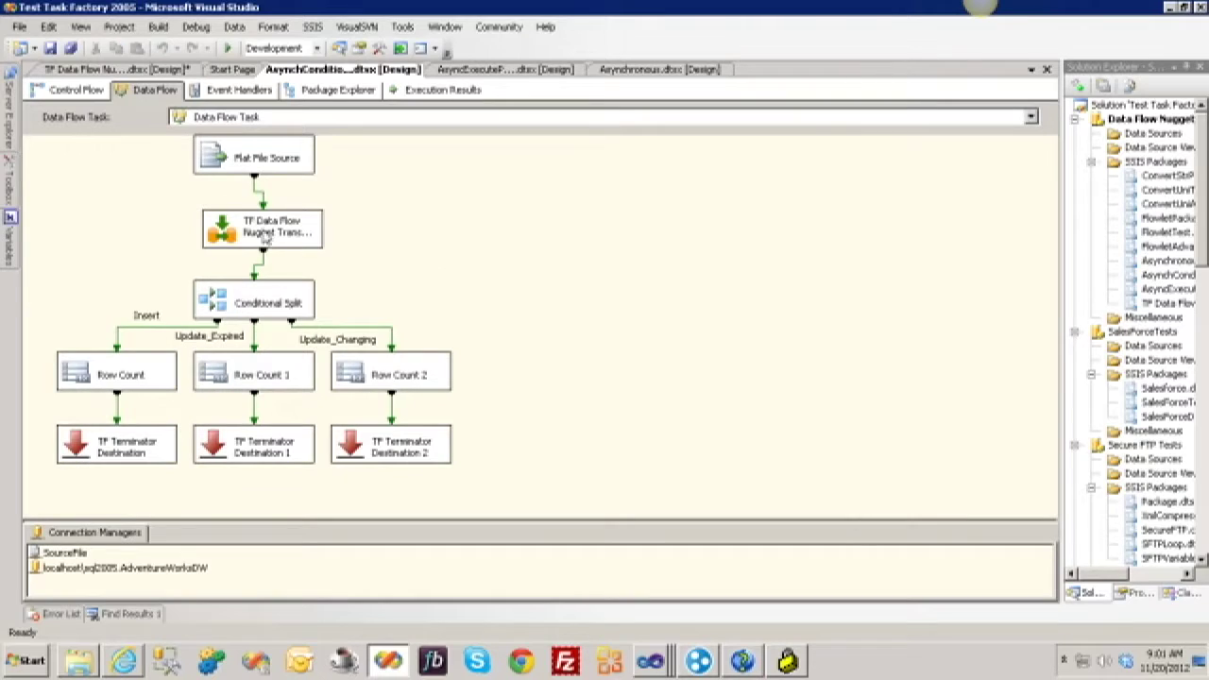
click(306, 244)
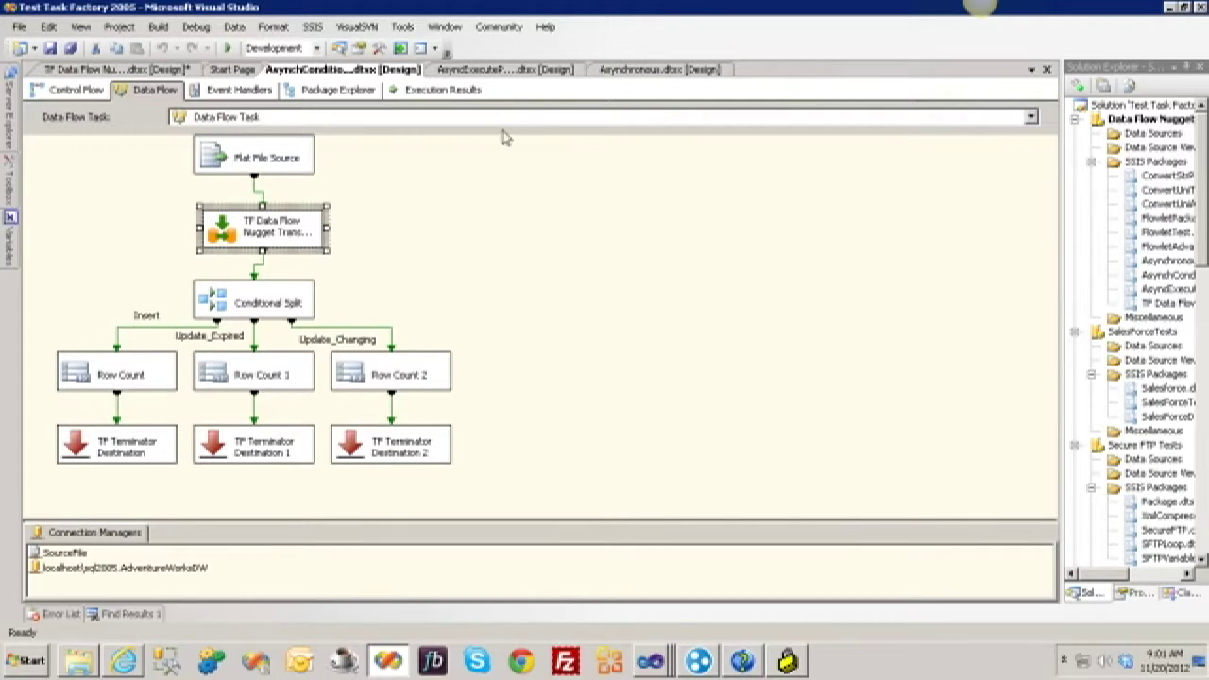
Switch to Asynchronous.dtsx and select its transforms down to Union All 2, leaving out the TF Terminator Destination
click(536, 72)
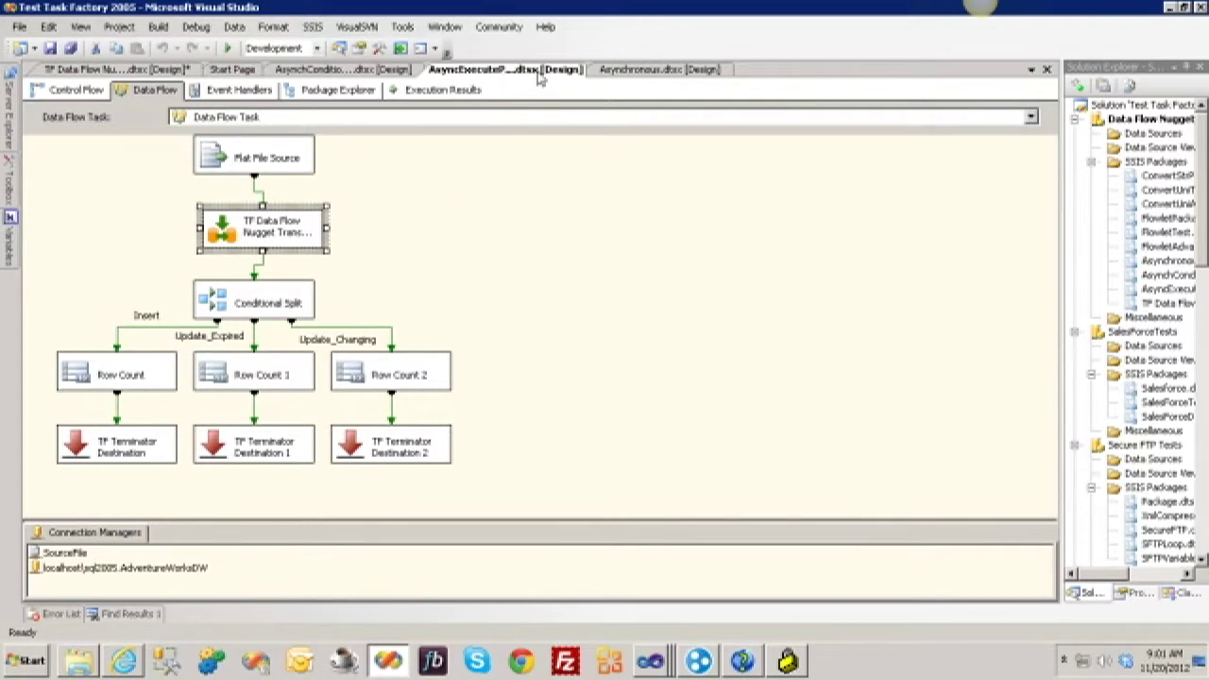
click(684, 73)
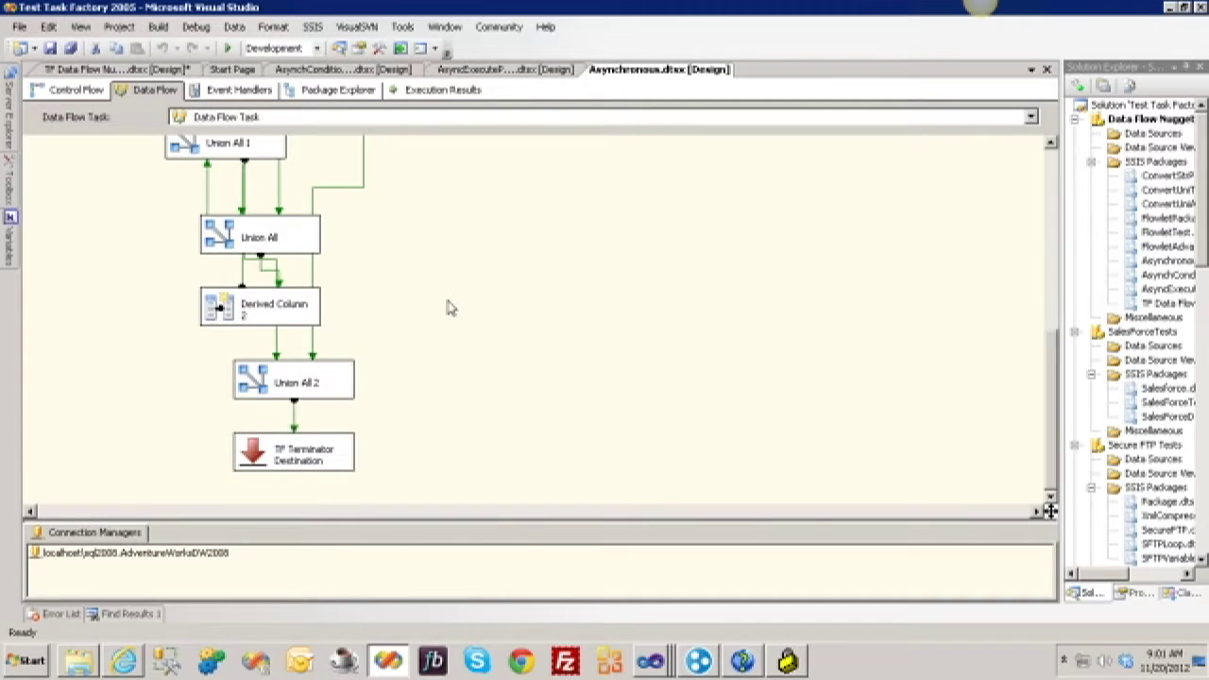
scroll(446, 312, up, 5)
drag(357, 291, 142, 245)
drag(394, 334, 501, 404)
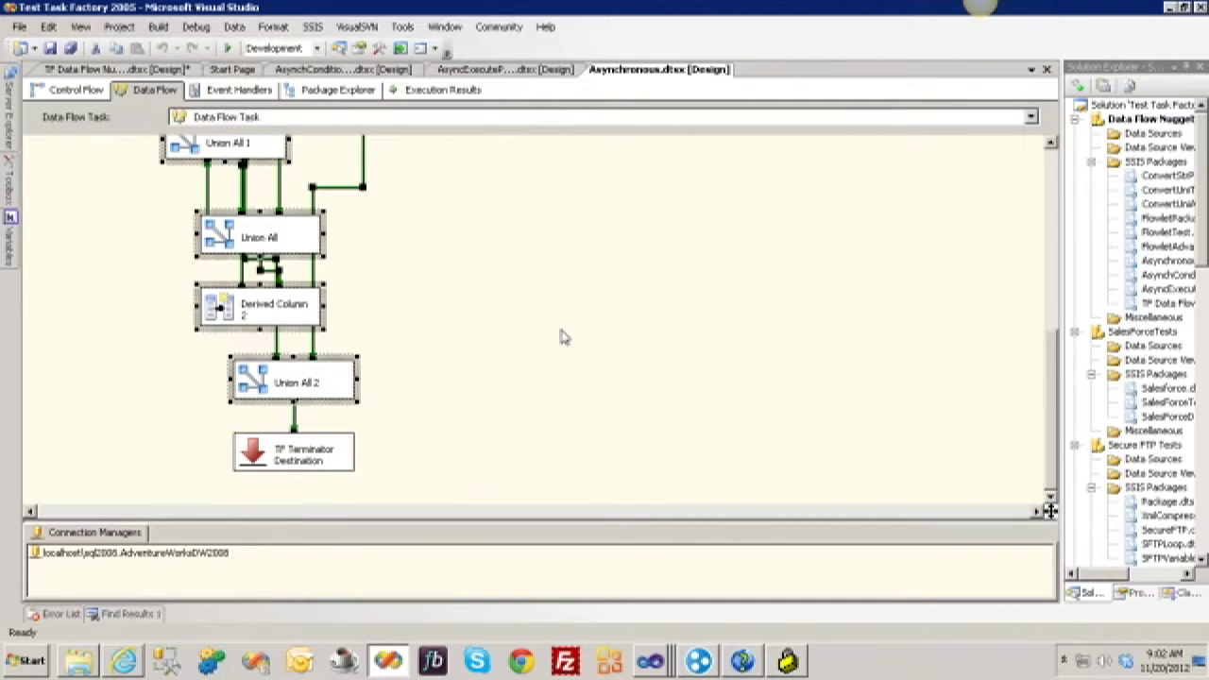
Revisit AsyncExecutePackage.dtsx and AsynchConditionalSplit.dtsx, reviewing the Flat File Source and Conditional Split on either side of the nugget transform
click(521, 72)
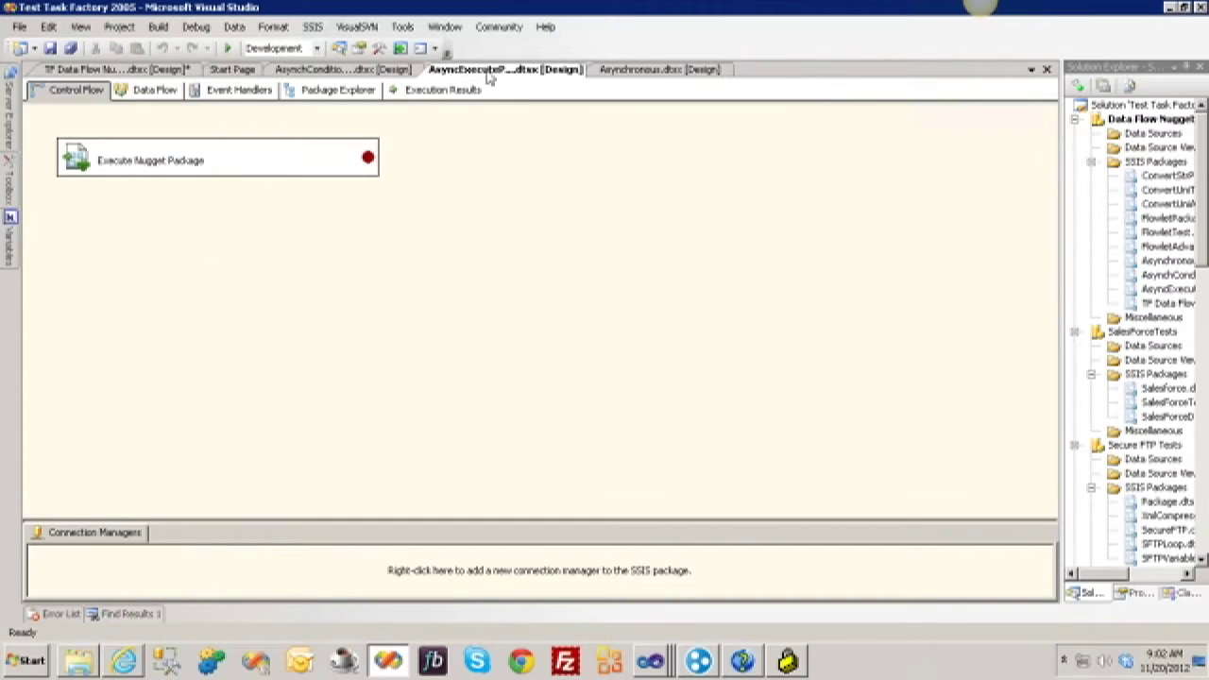
click(389, 71)
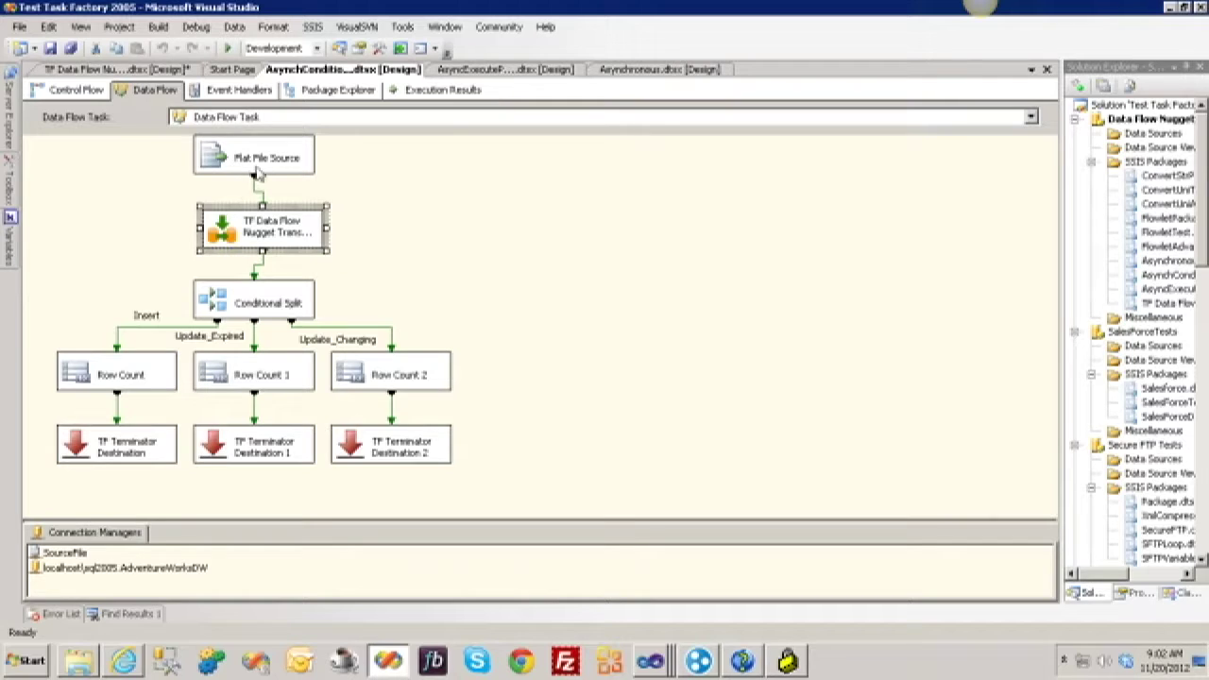
click(257, 173)
click(268, 302)
Return to the generated package, select the inserted nugget components down to Row Count 3, and examine the Conditional Split branches below them
click(170, 72)
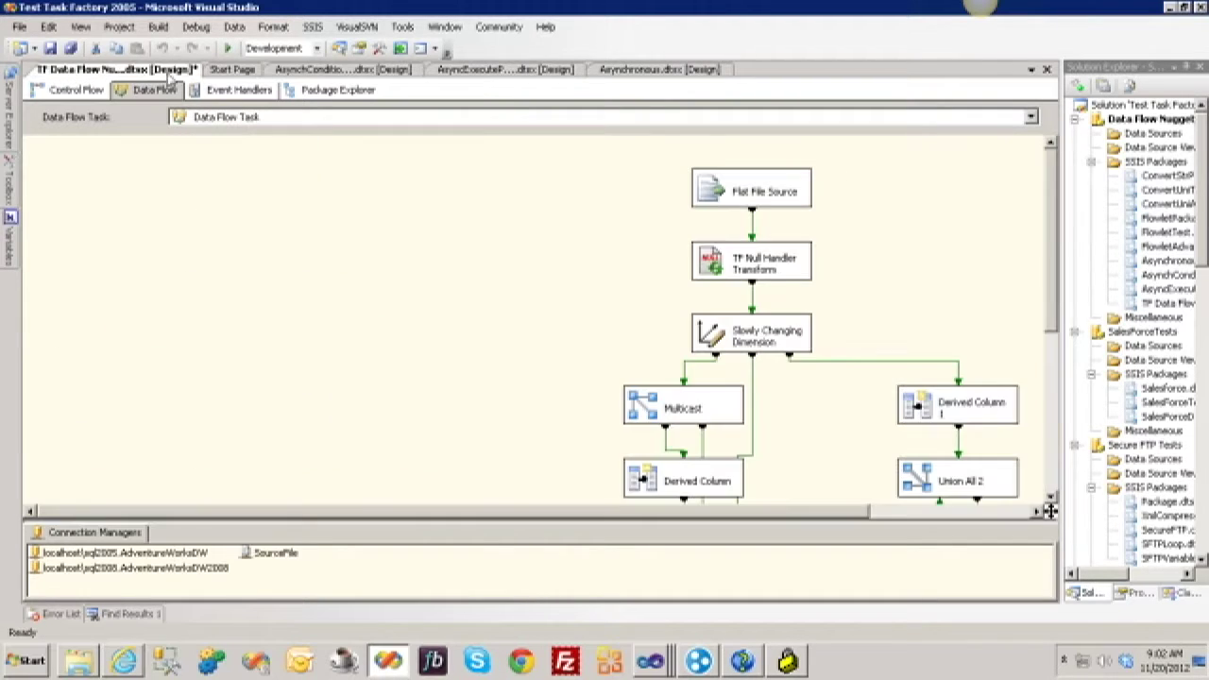
drag(655, 230, 1014, 279)
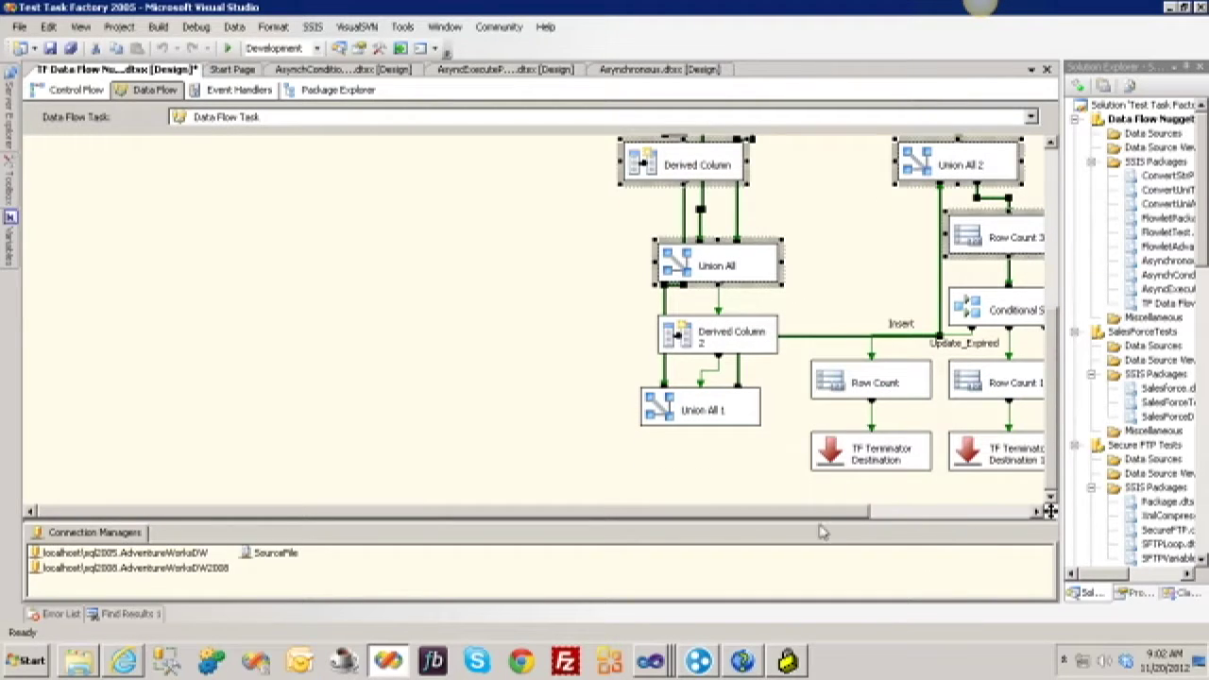
drag(821, 518, 994, 433)
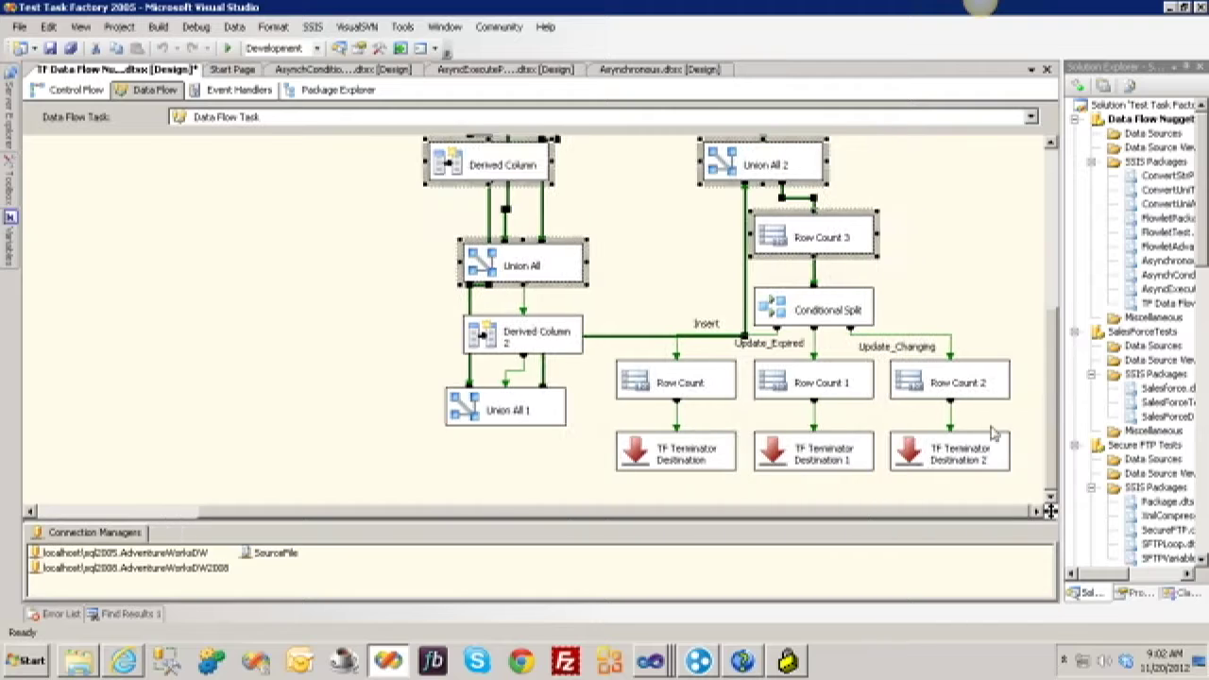